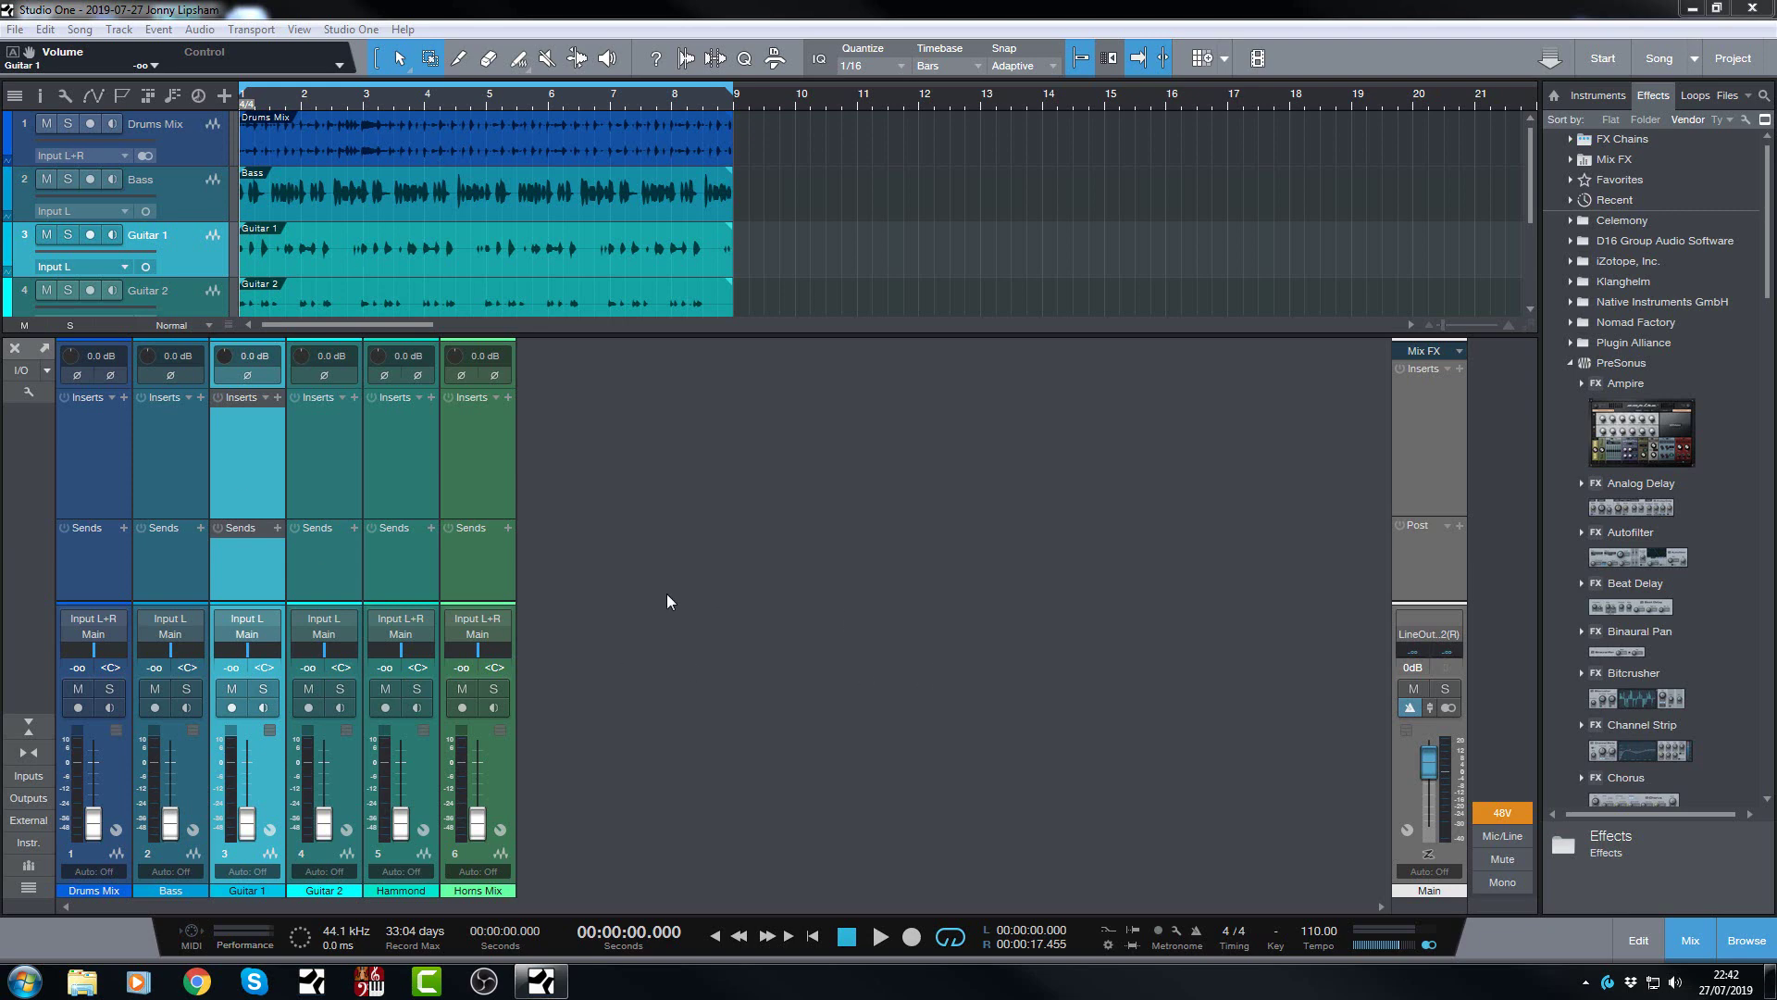
Step: Select the Bass track and toggle the Mix console open below the six-track arrangement with F3
{"action": "key", "text": "F3"}
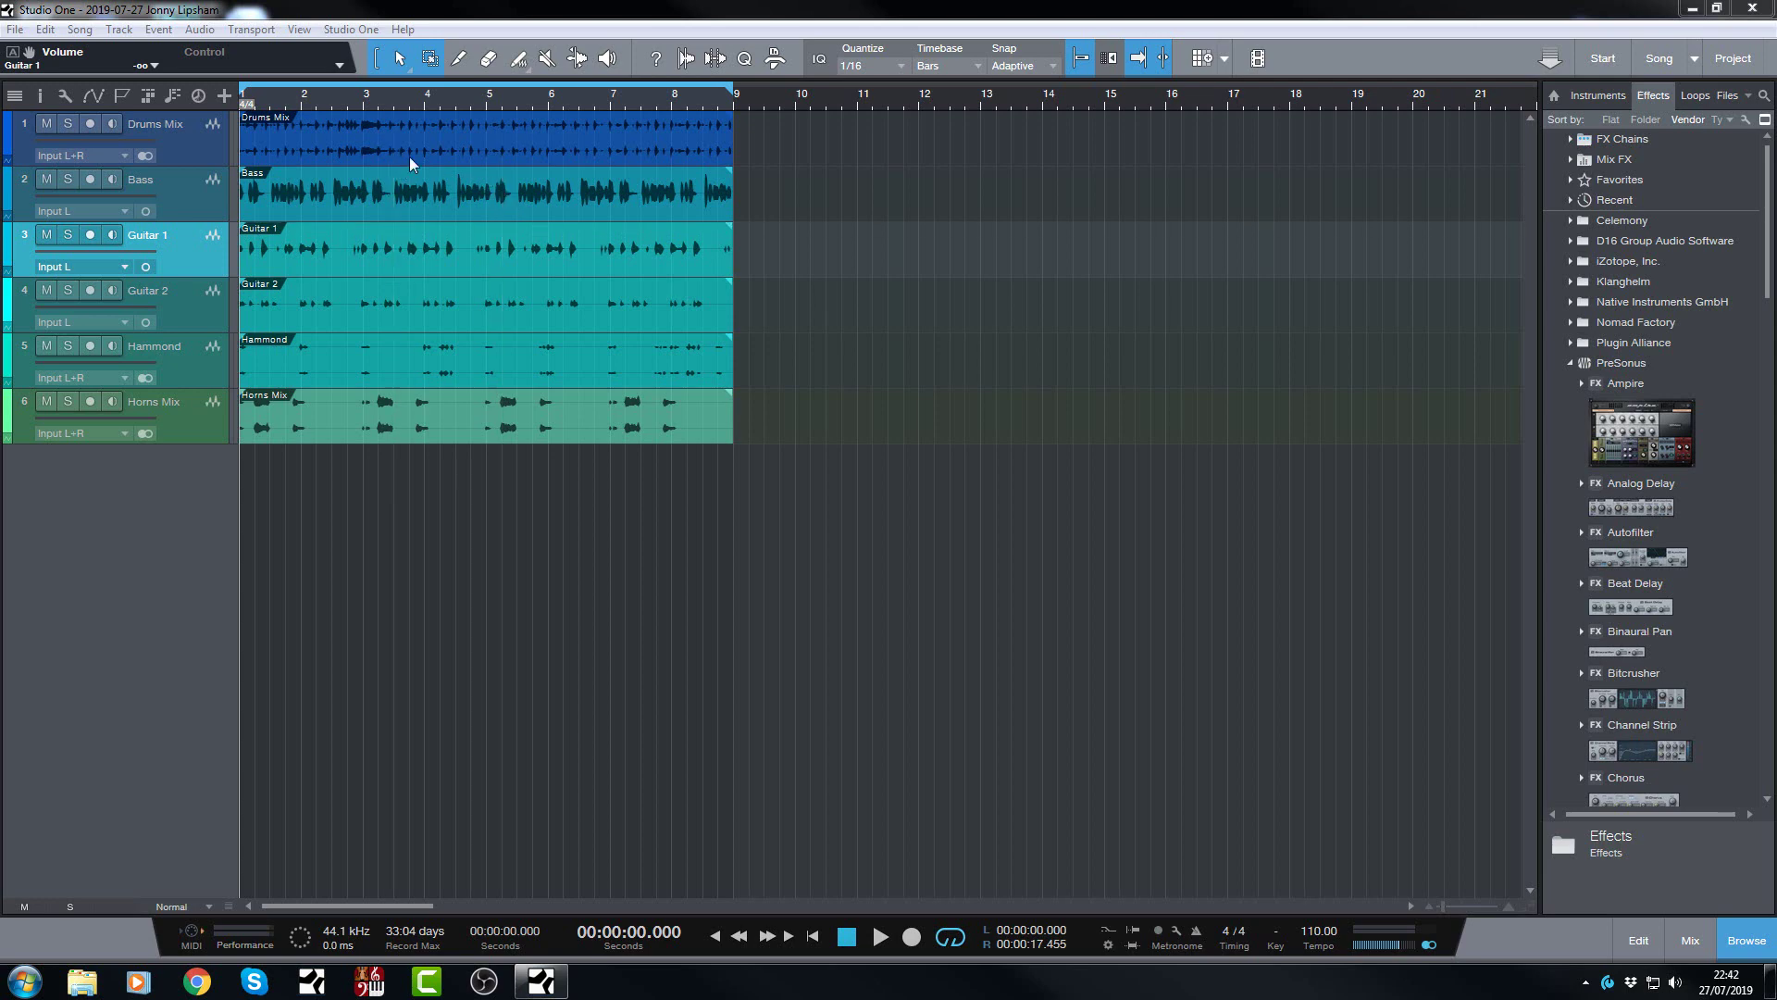
{"action": "left_click", "coordinate": [495, 210]}
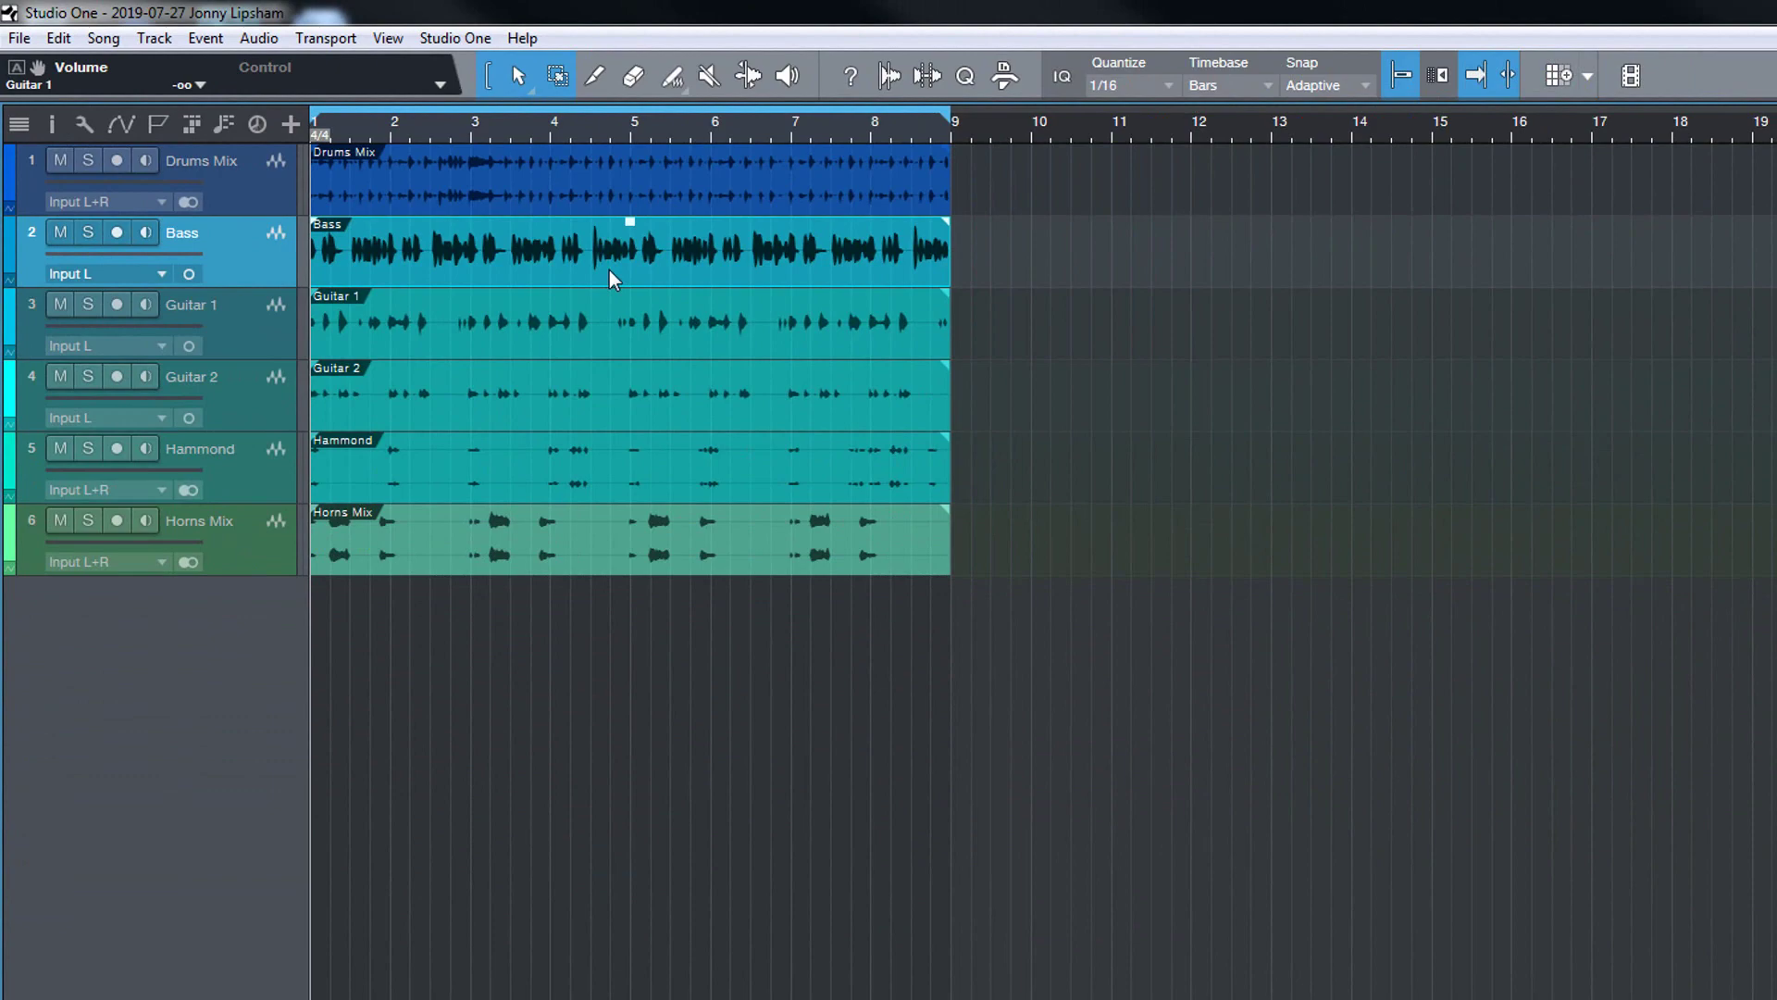
{"action": "key", "text": "F3"}
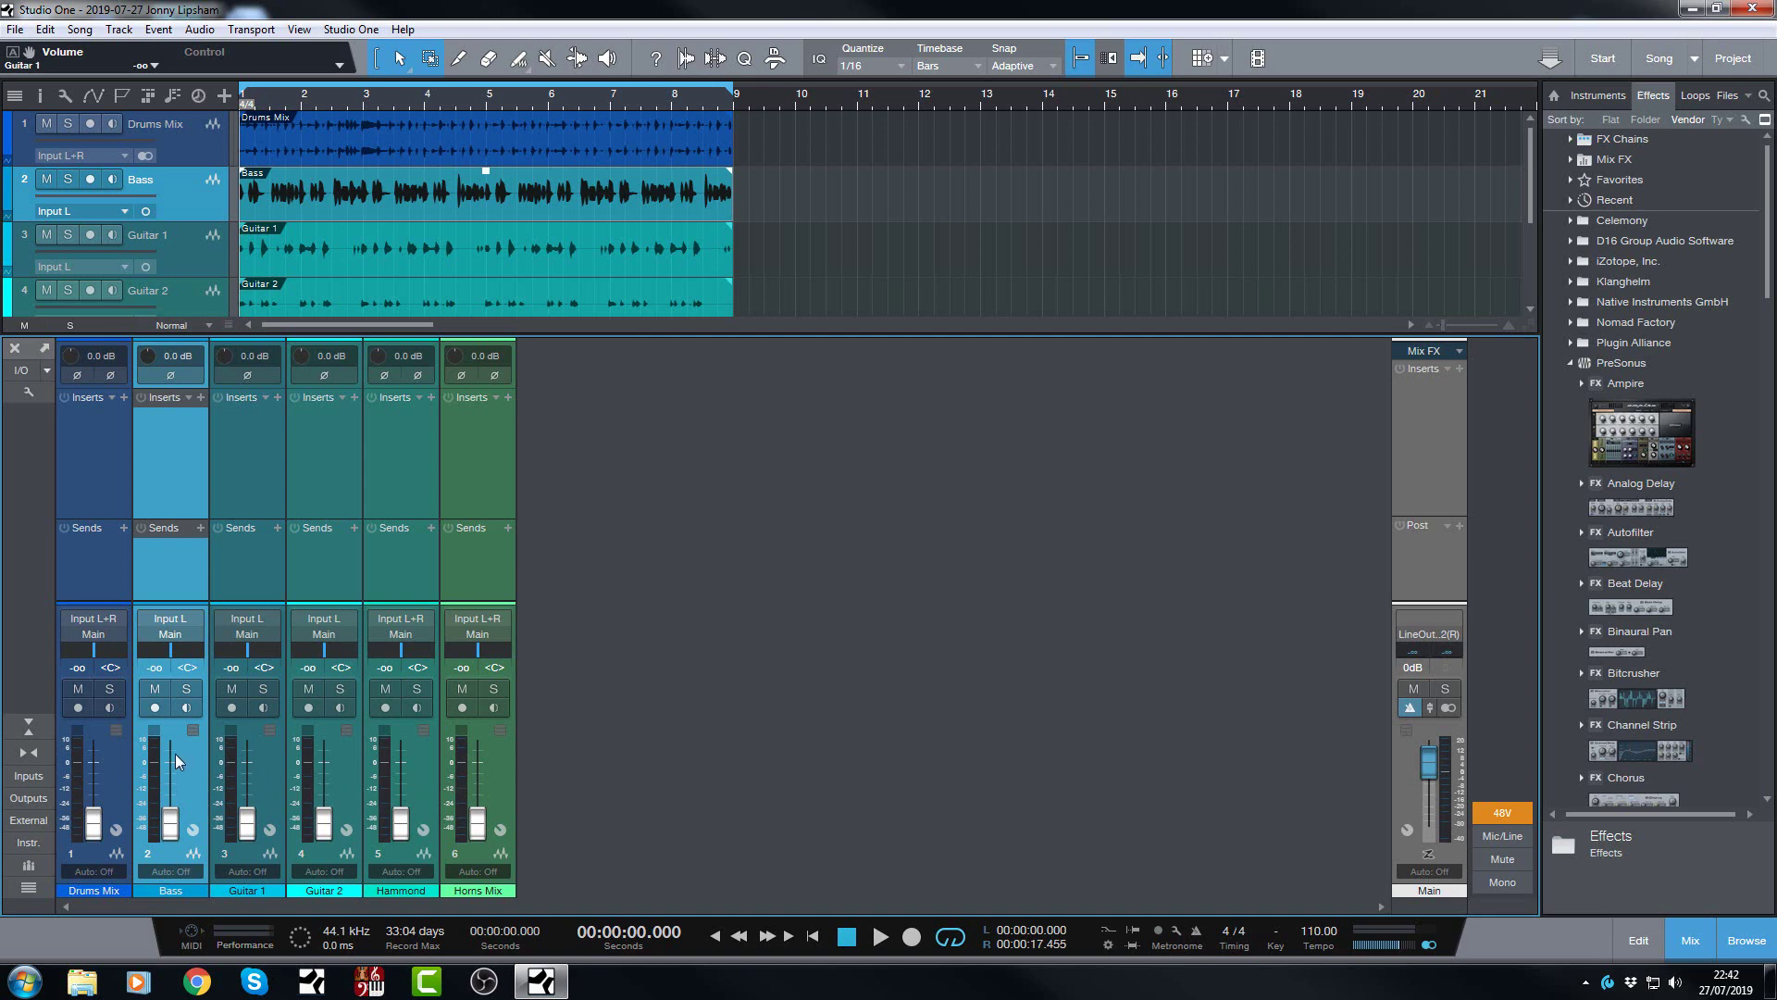
{"action": "key", "text": "F3"}
{"action": "key", "text": "F3"}
{"action": "key", "text": "F3"}
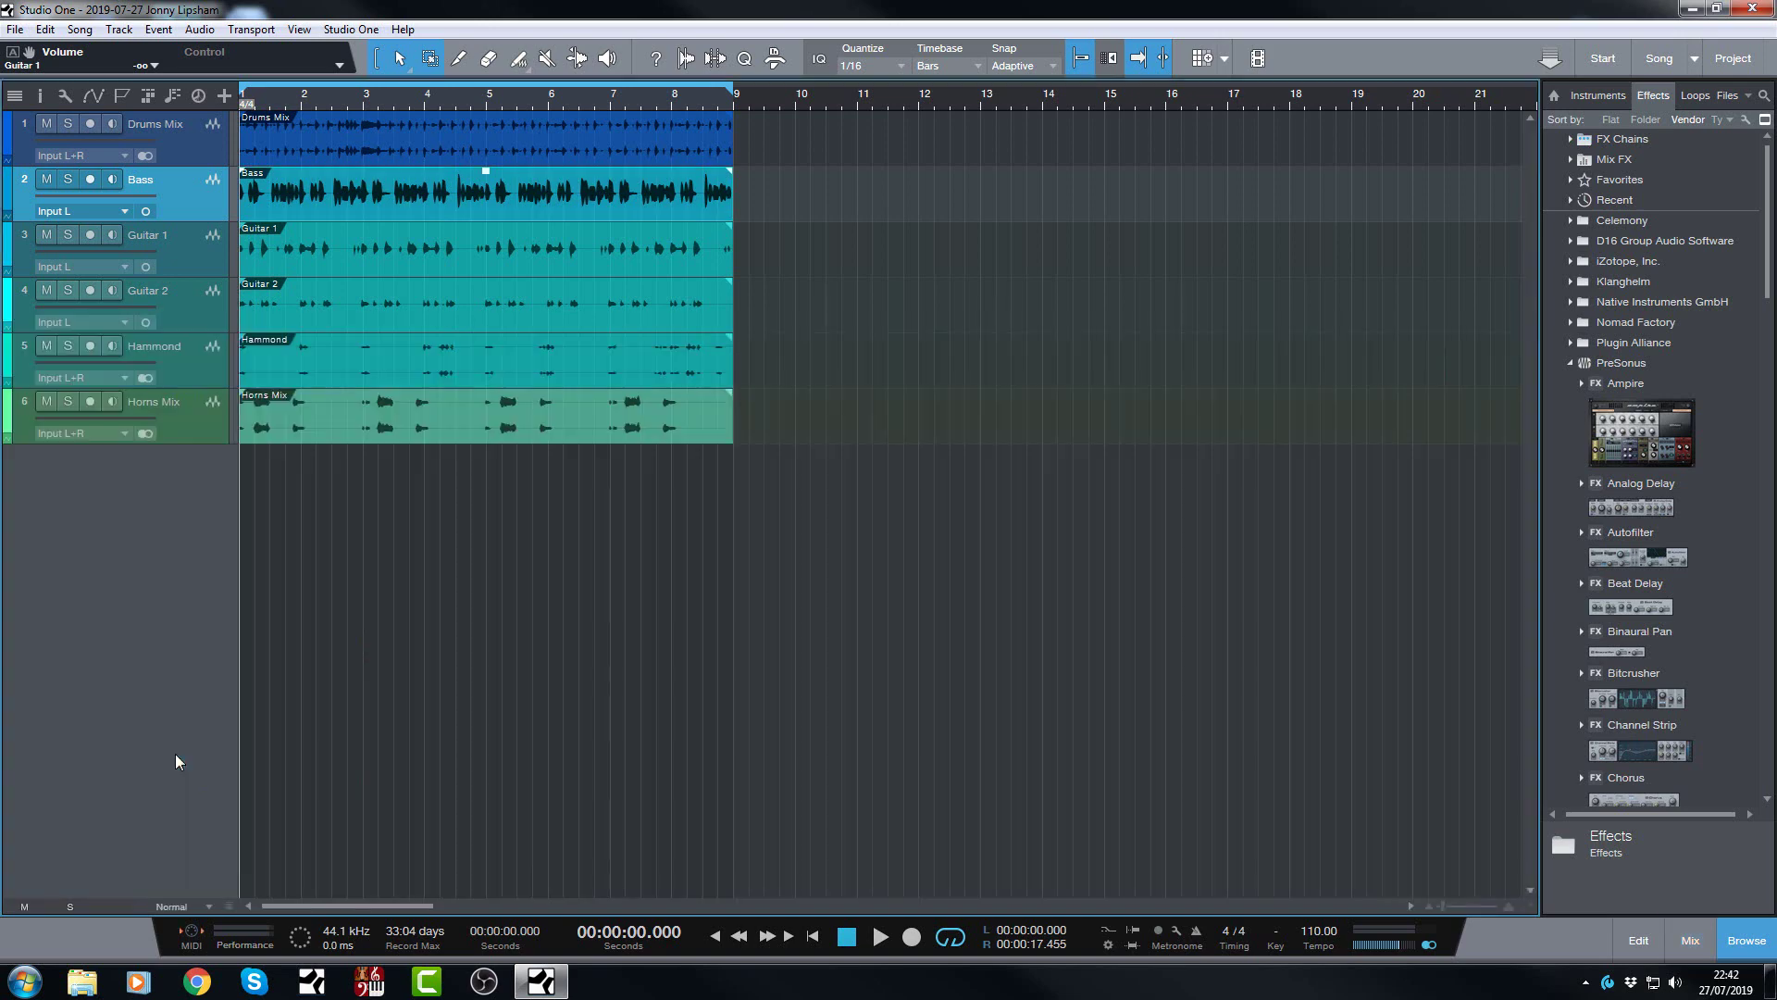
{"action": "key", "text": "F3"}
{"action": "key", "text": "F3"}
{"action": "key", "text": "F3"}
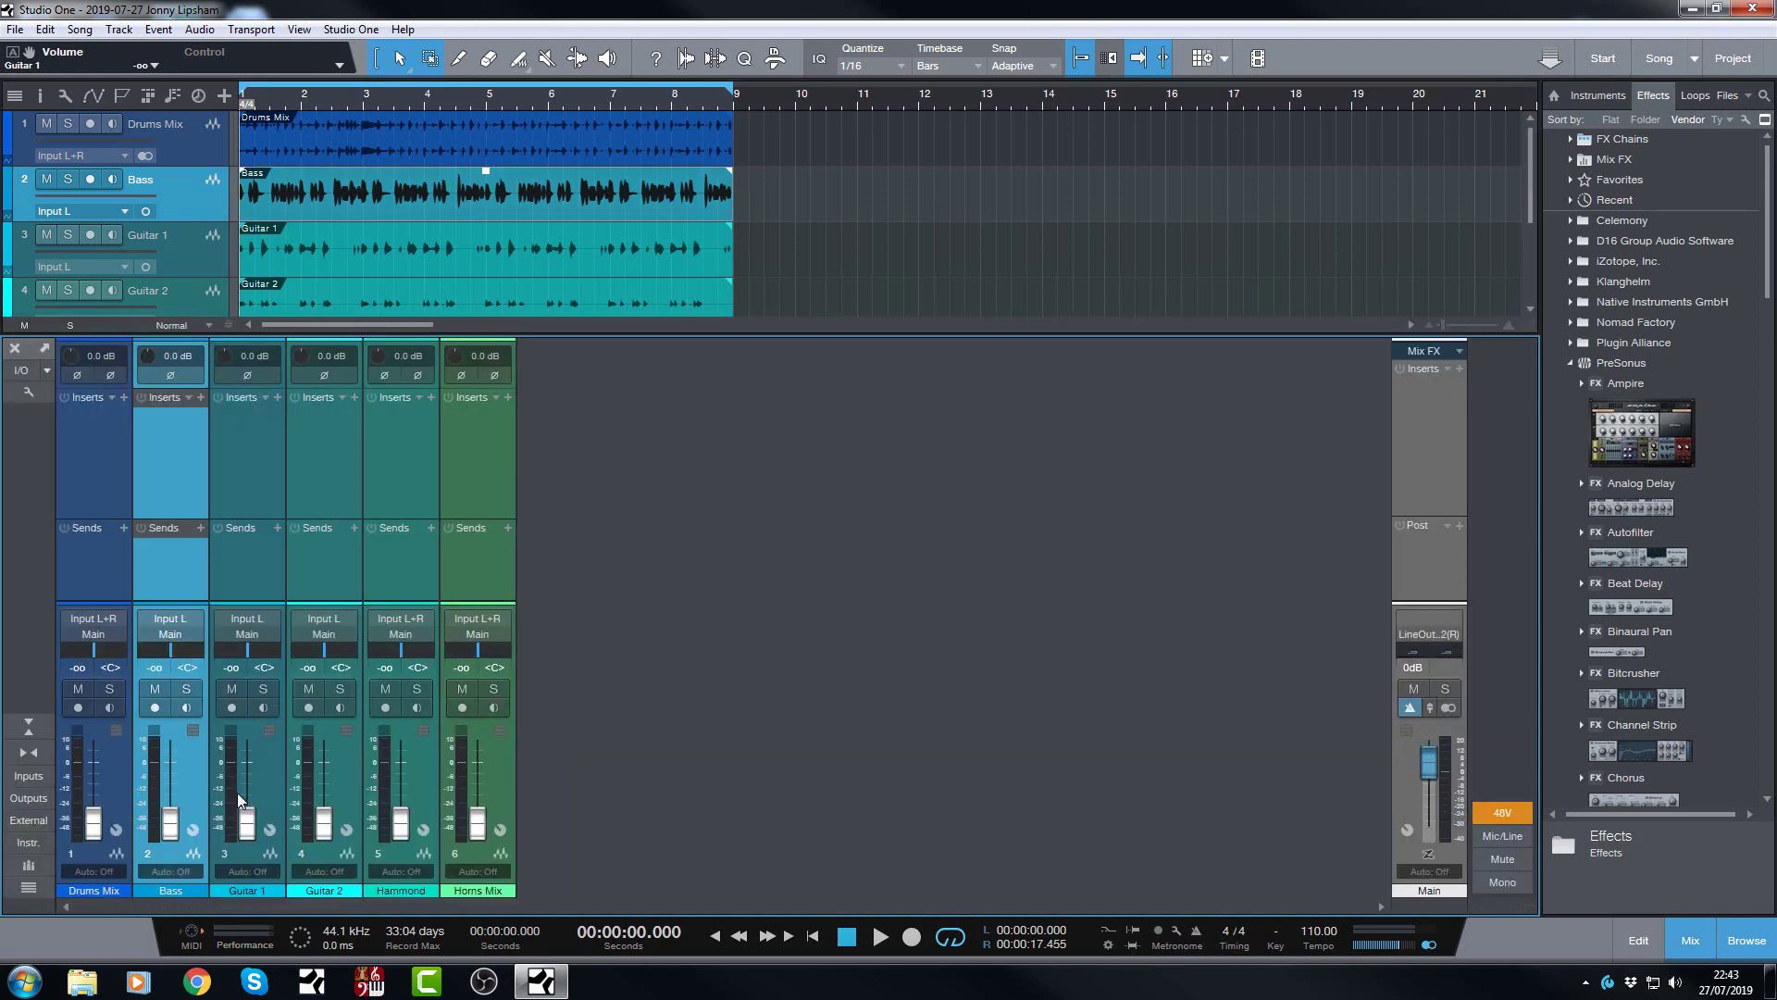
Step: Check the Horns Mix meter options without changes, then select Guitar 2 and hide the mixer
{"action": "mouse_move", "coordinate": [464, 777]}
{"action": "right_click", "coordinate": [463, 778]}
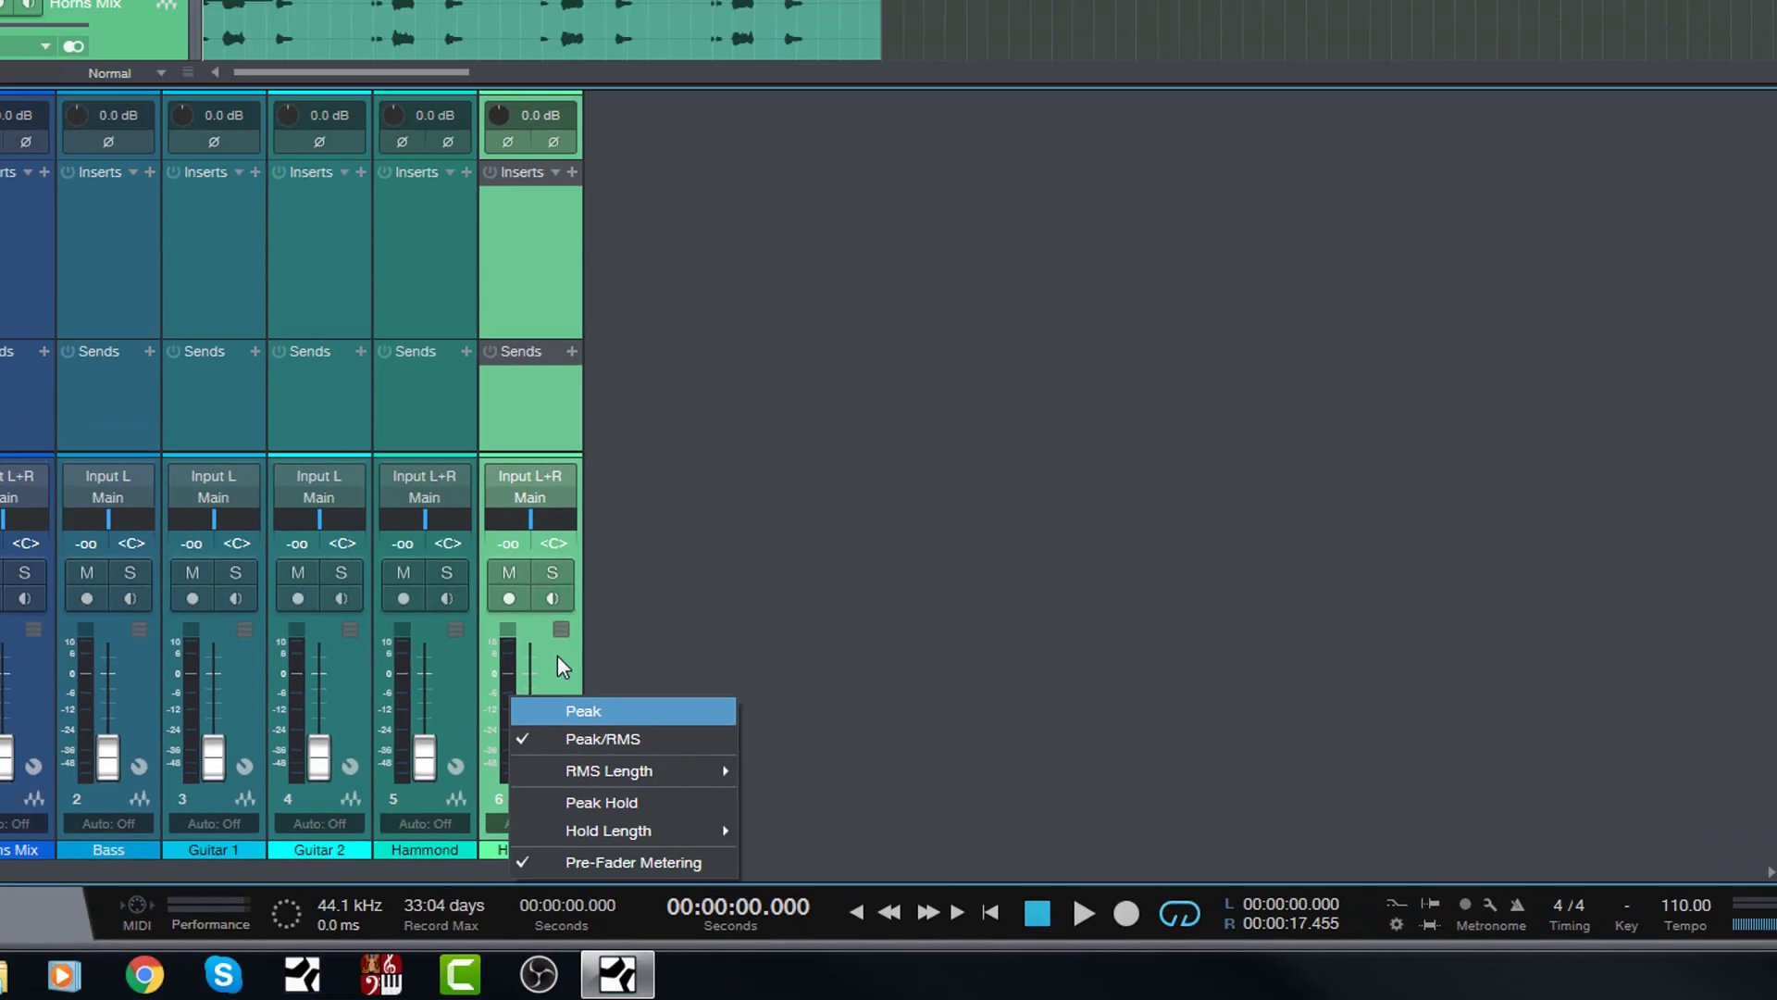
{"action": "left_click", "coordinate": [821, 97]}
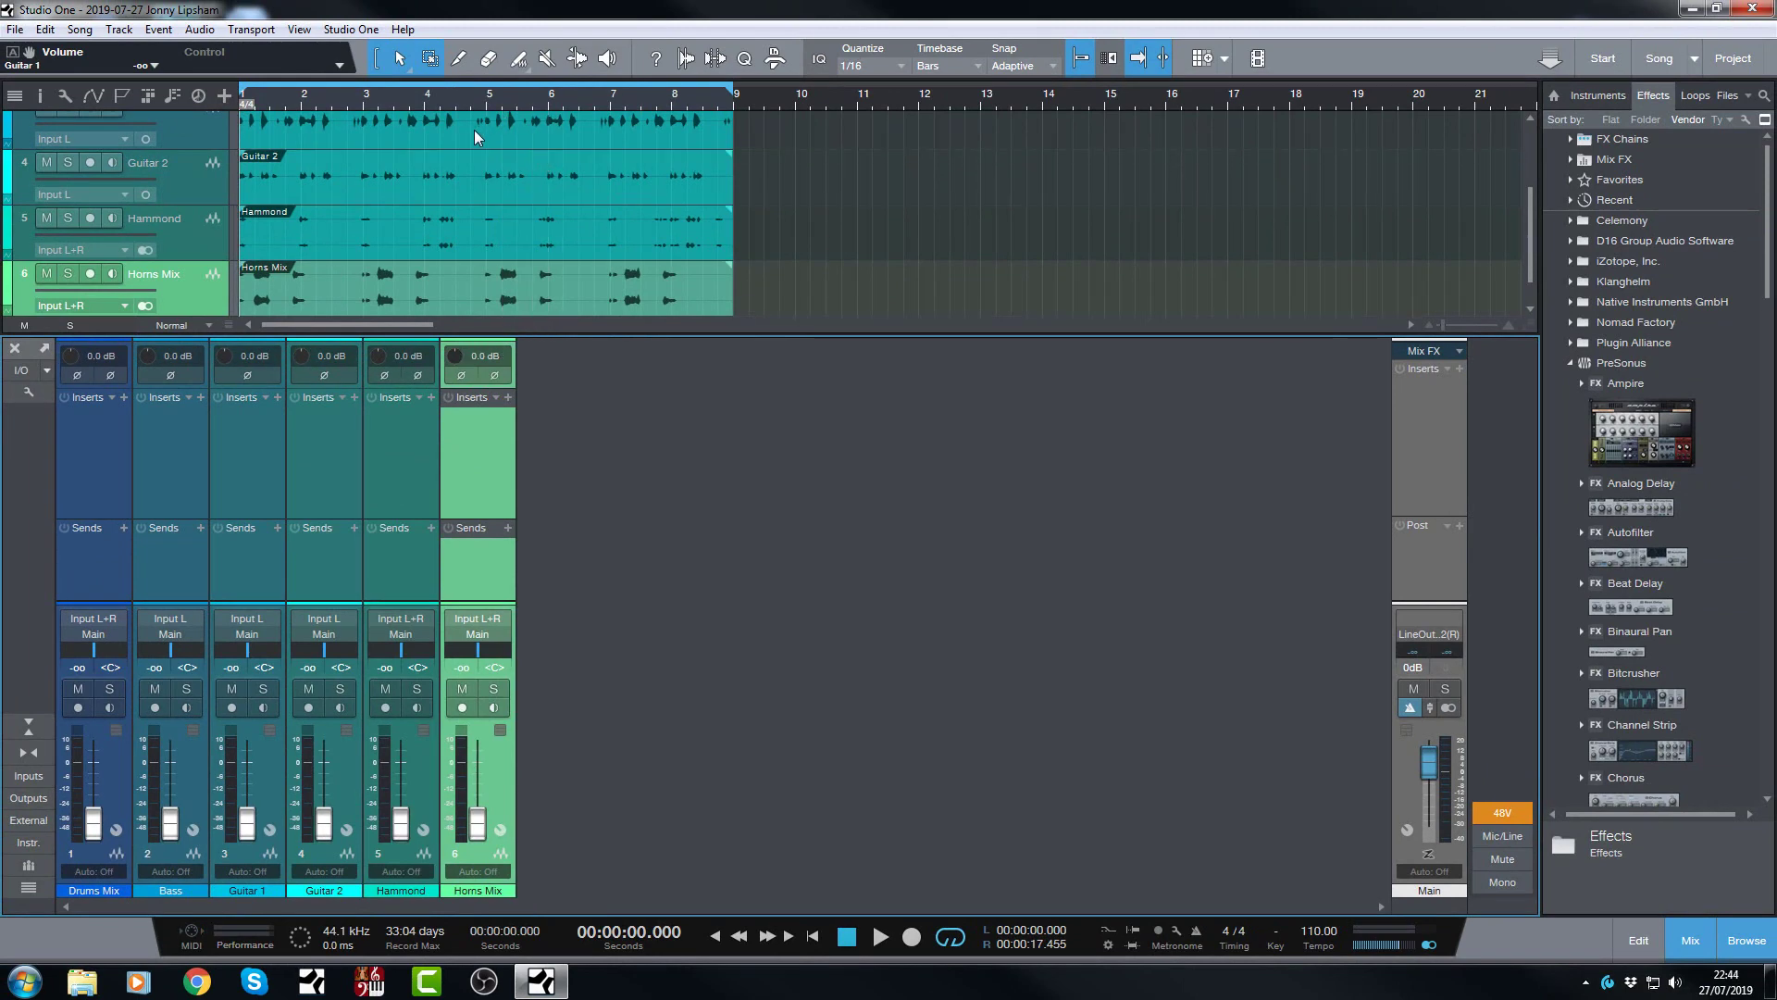
{"action": "left_click", "coordinate": [517, 183]}
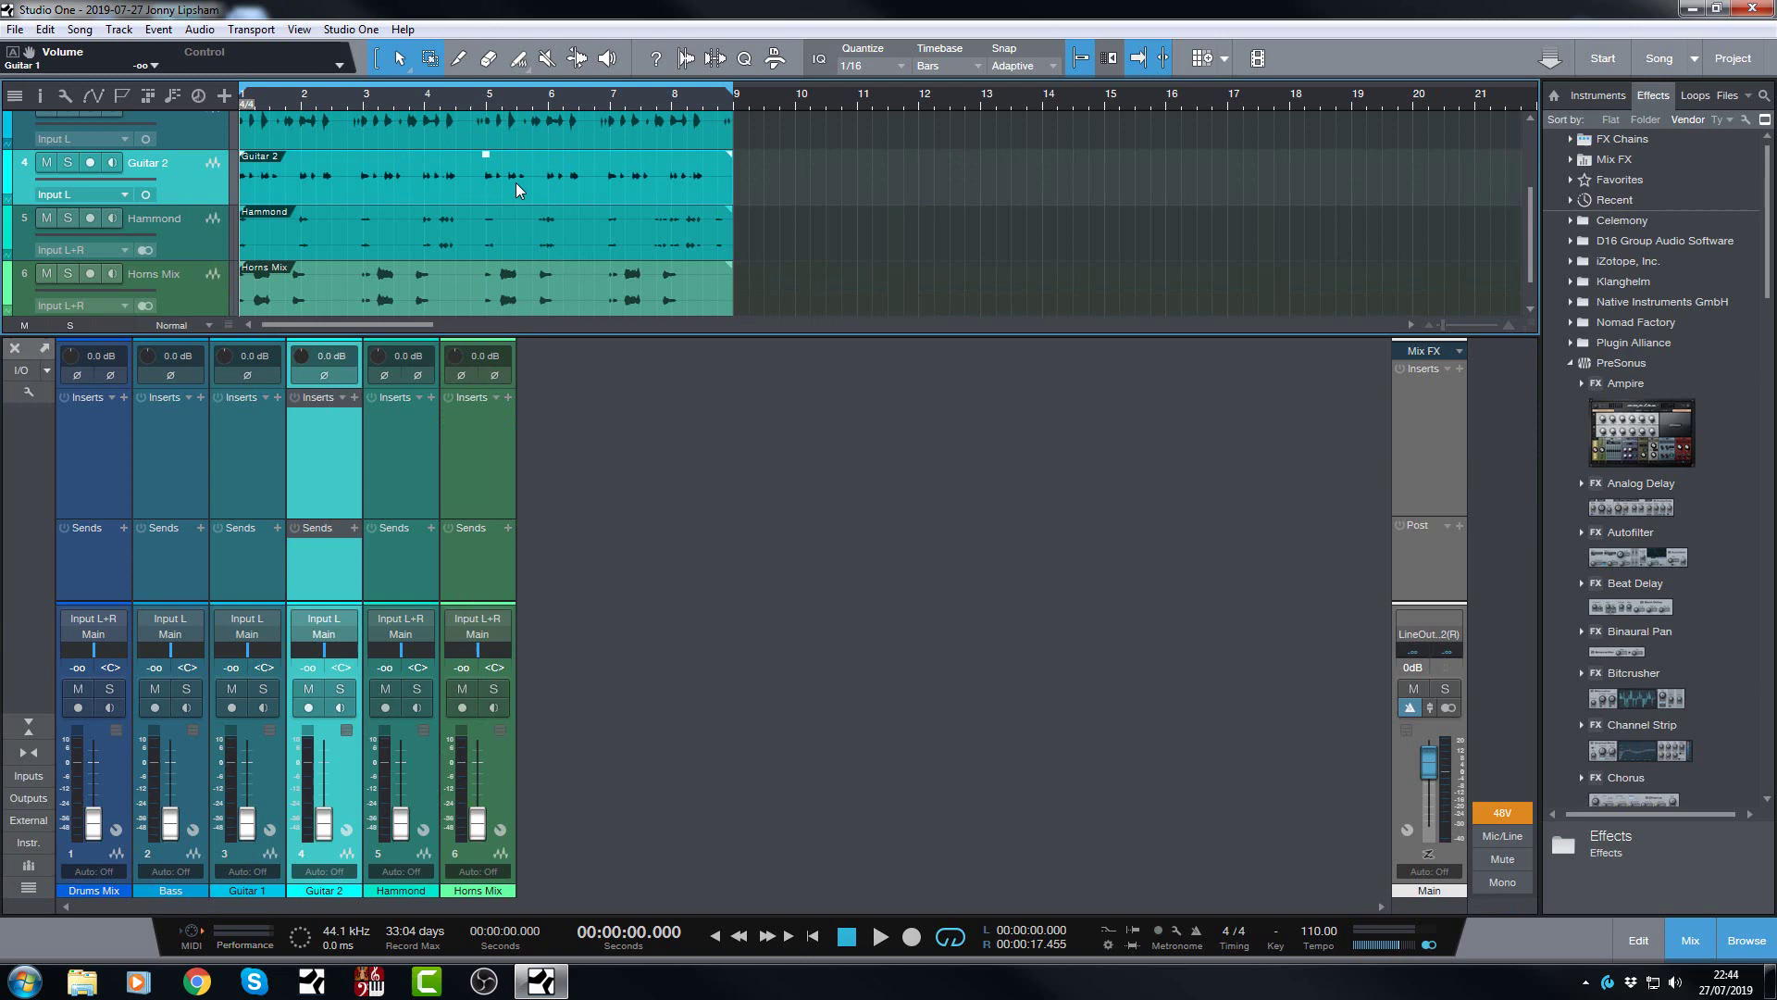
{"action": "mouse_move", "coordinate": [485, 163]}
Step: Reopen the Mix console with F3, showing the Effects browser with PreSonus plug-ins
{"action": "key", "text": "F3"}
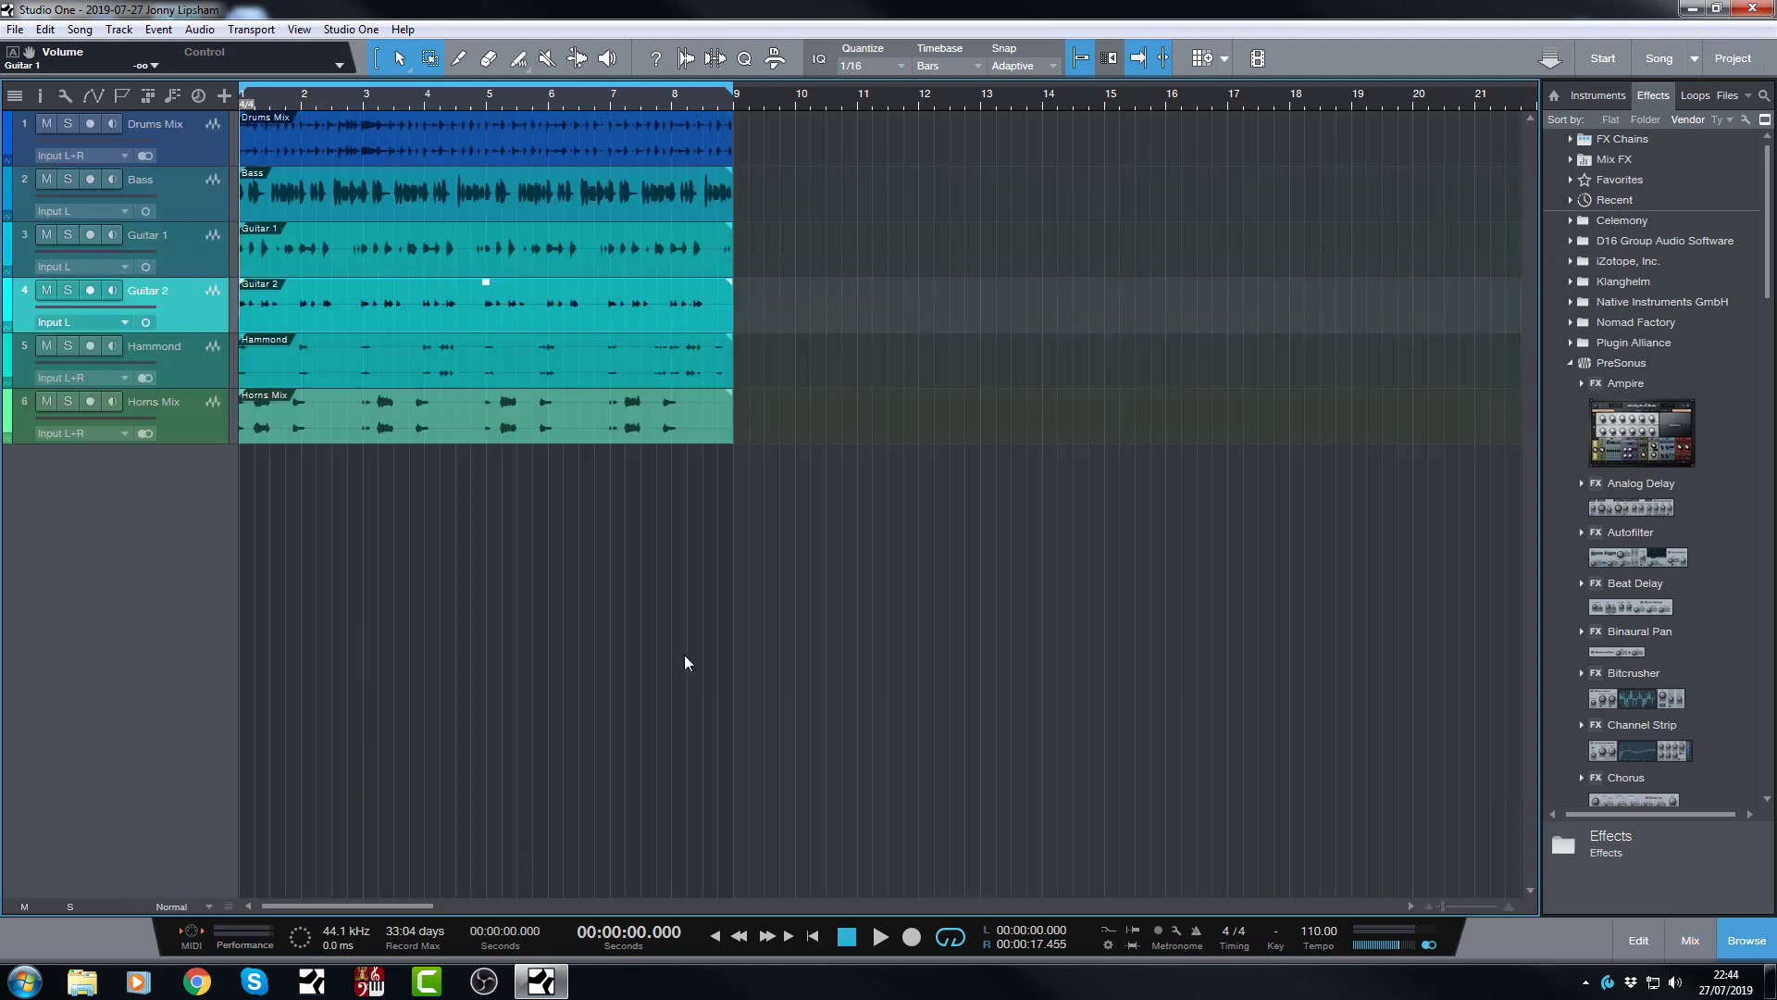
{"action": "key", "text": "F3"}
{"action": "key", "text": "F3"}
{"action": "key", "text": "F3"}
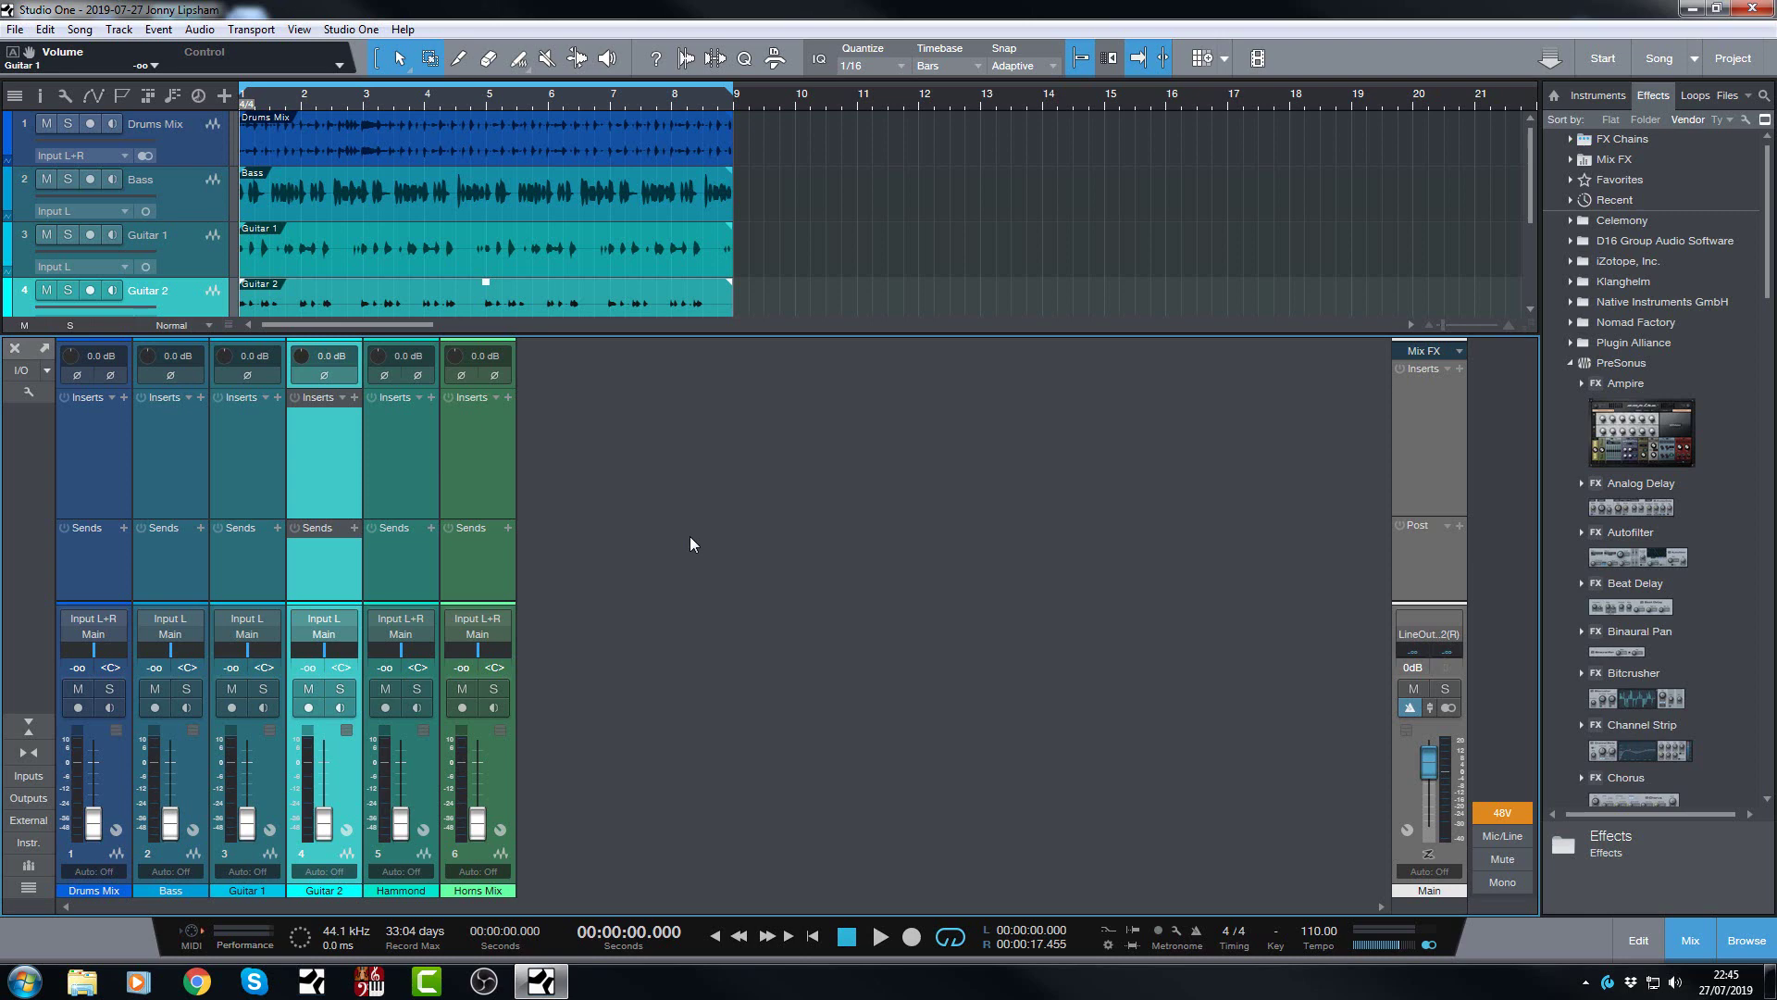
Step: Start looping playback and check Pre-Fader Metering in the Horns Mix meter options, leaving them unchanged
{"action": "key", "text": "space"}
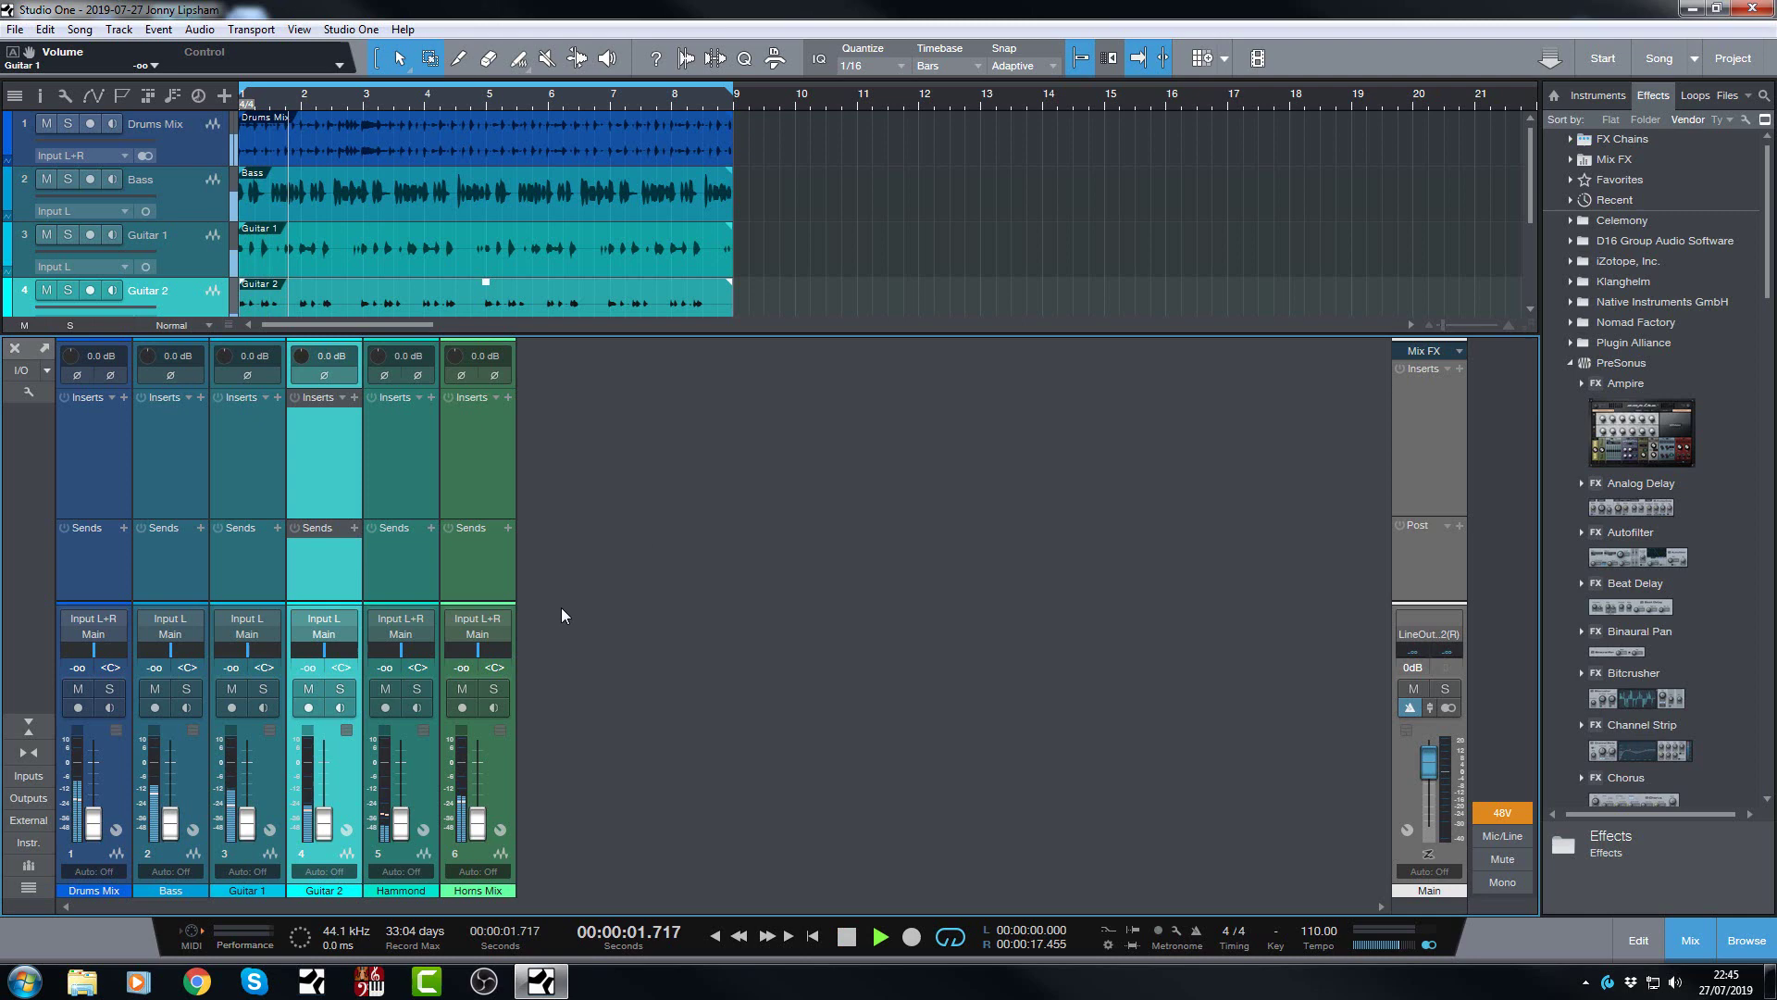
{"action": "right_click", "coordinate": [461, 785]}
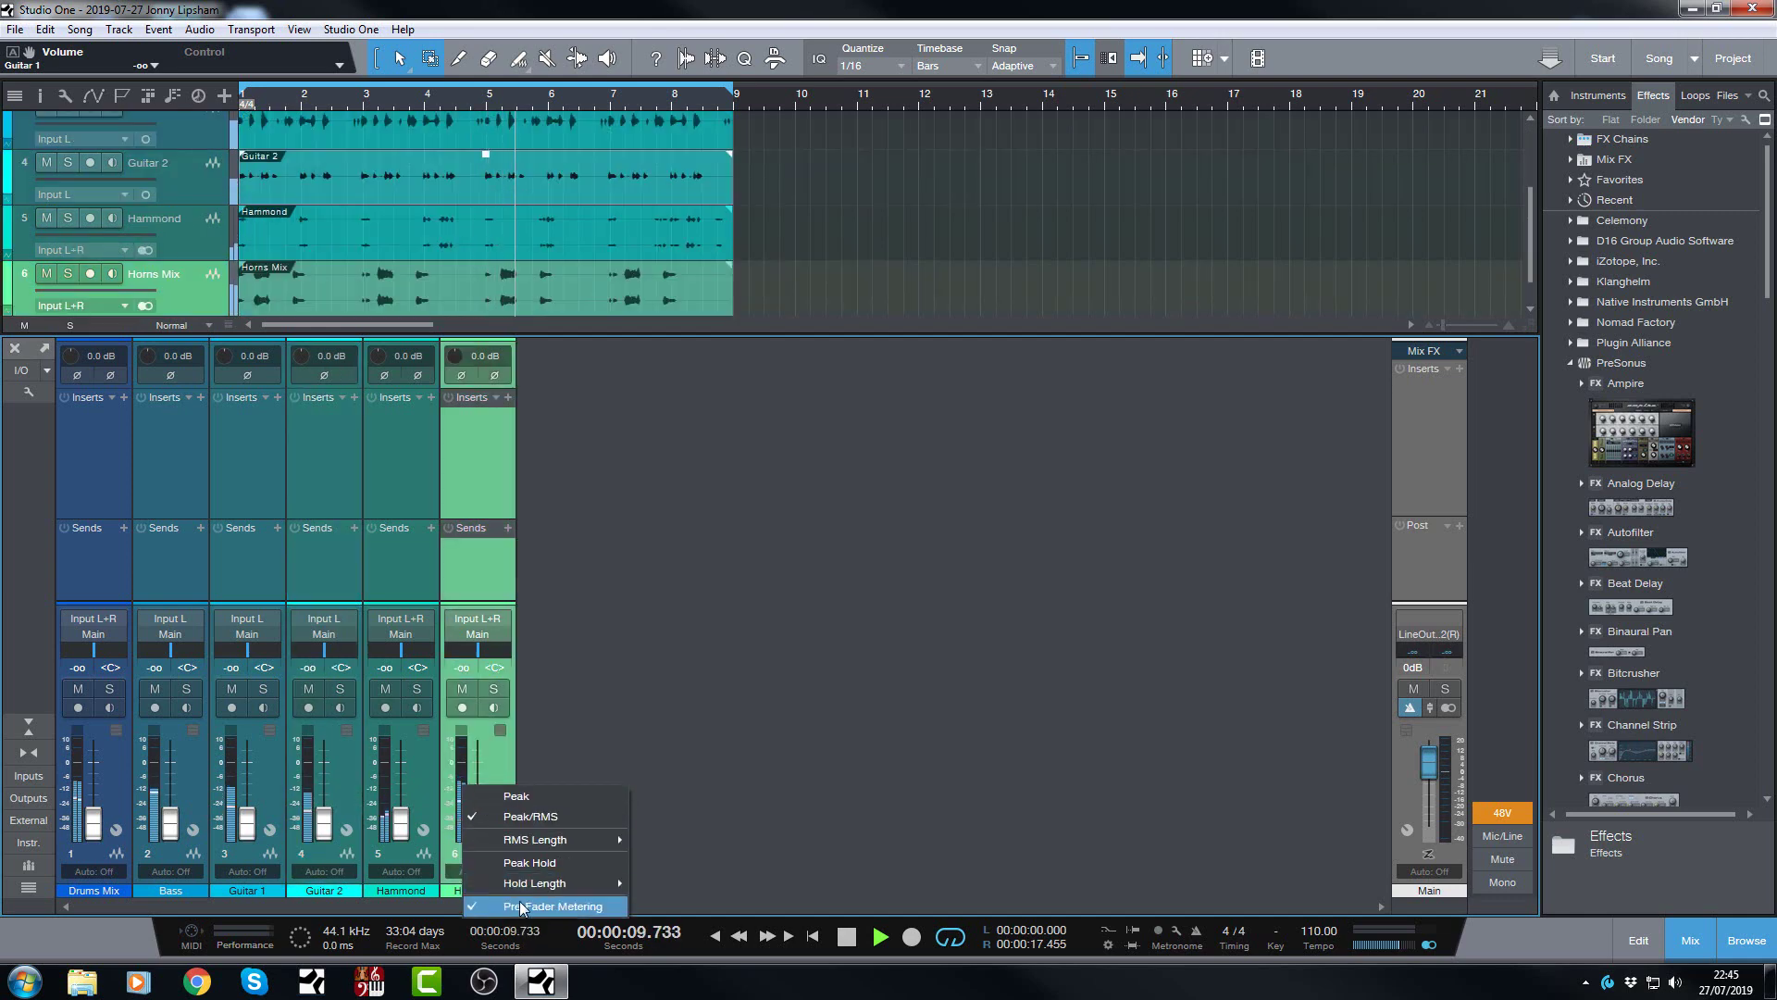
{"action": "left_click", "coordinate": [494, 758]}
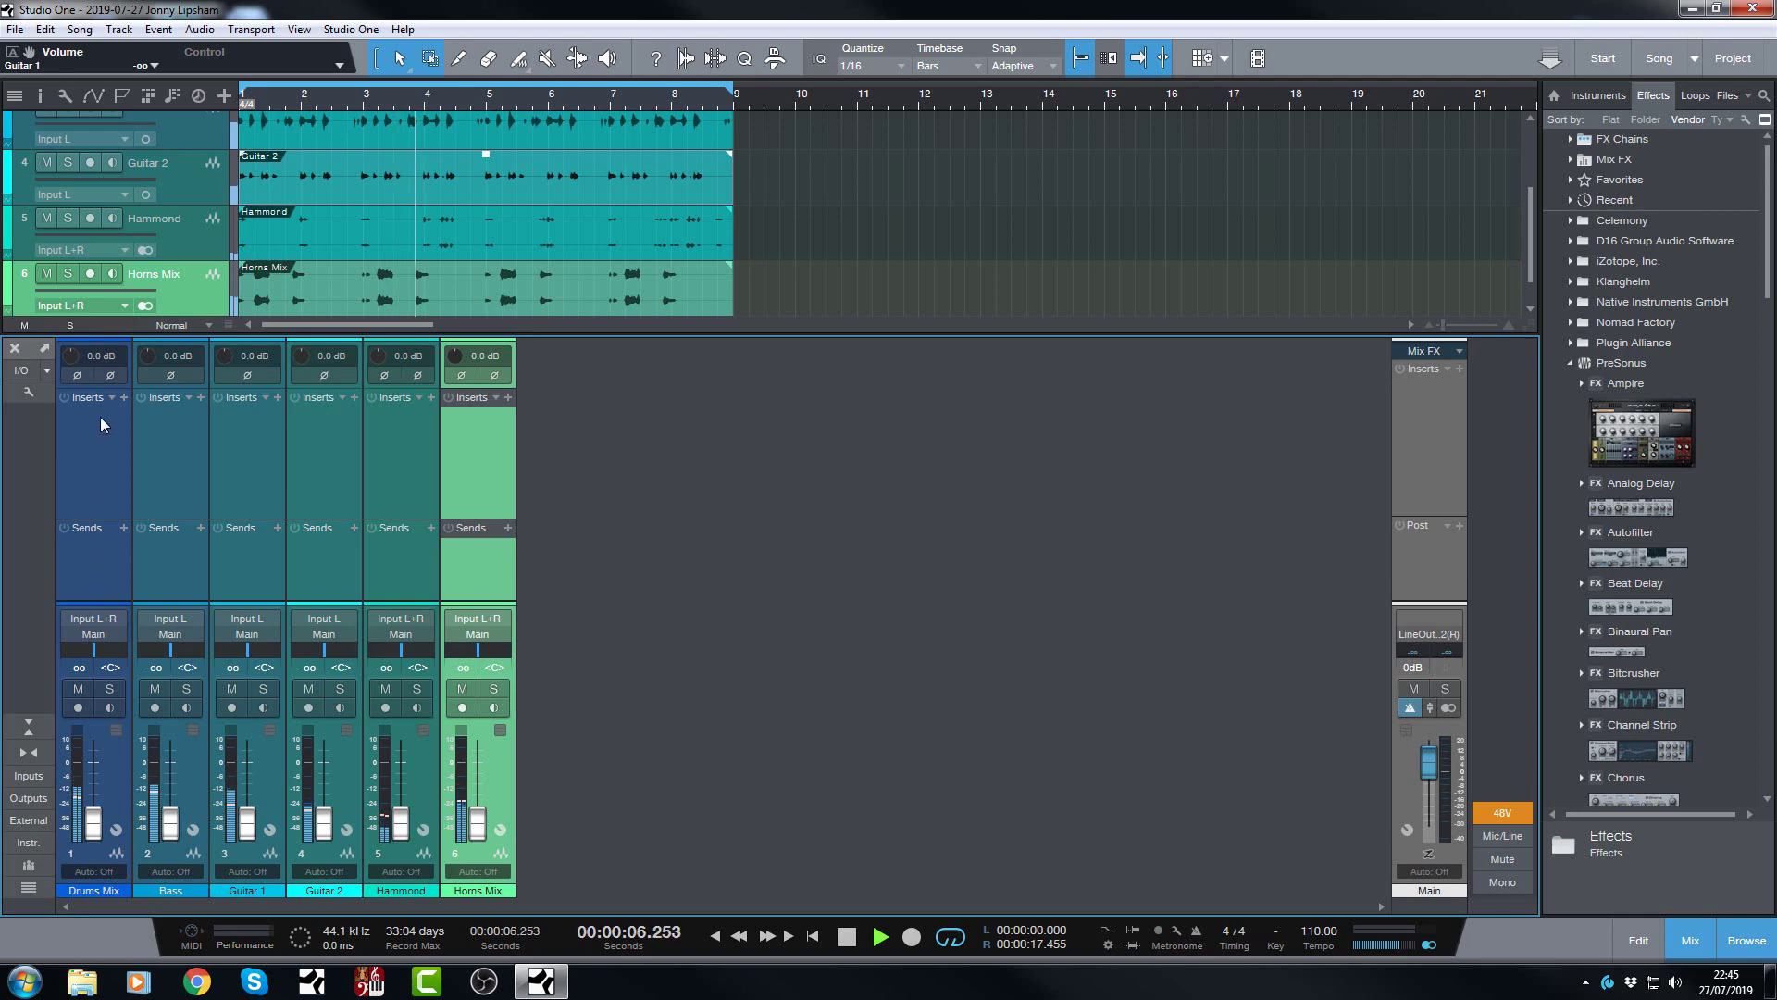
Step: Lower input gains: Drums Mix -5.0 dB, Bass -6.2 dB, Guitar 1 -1.0 dB, Horns Mix -7.2 dB
{"action": "scroll", "coordinate": [71, 355], "scroll_direction": "down", "scroll_amount": 5}
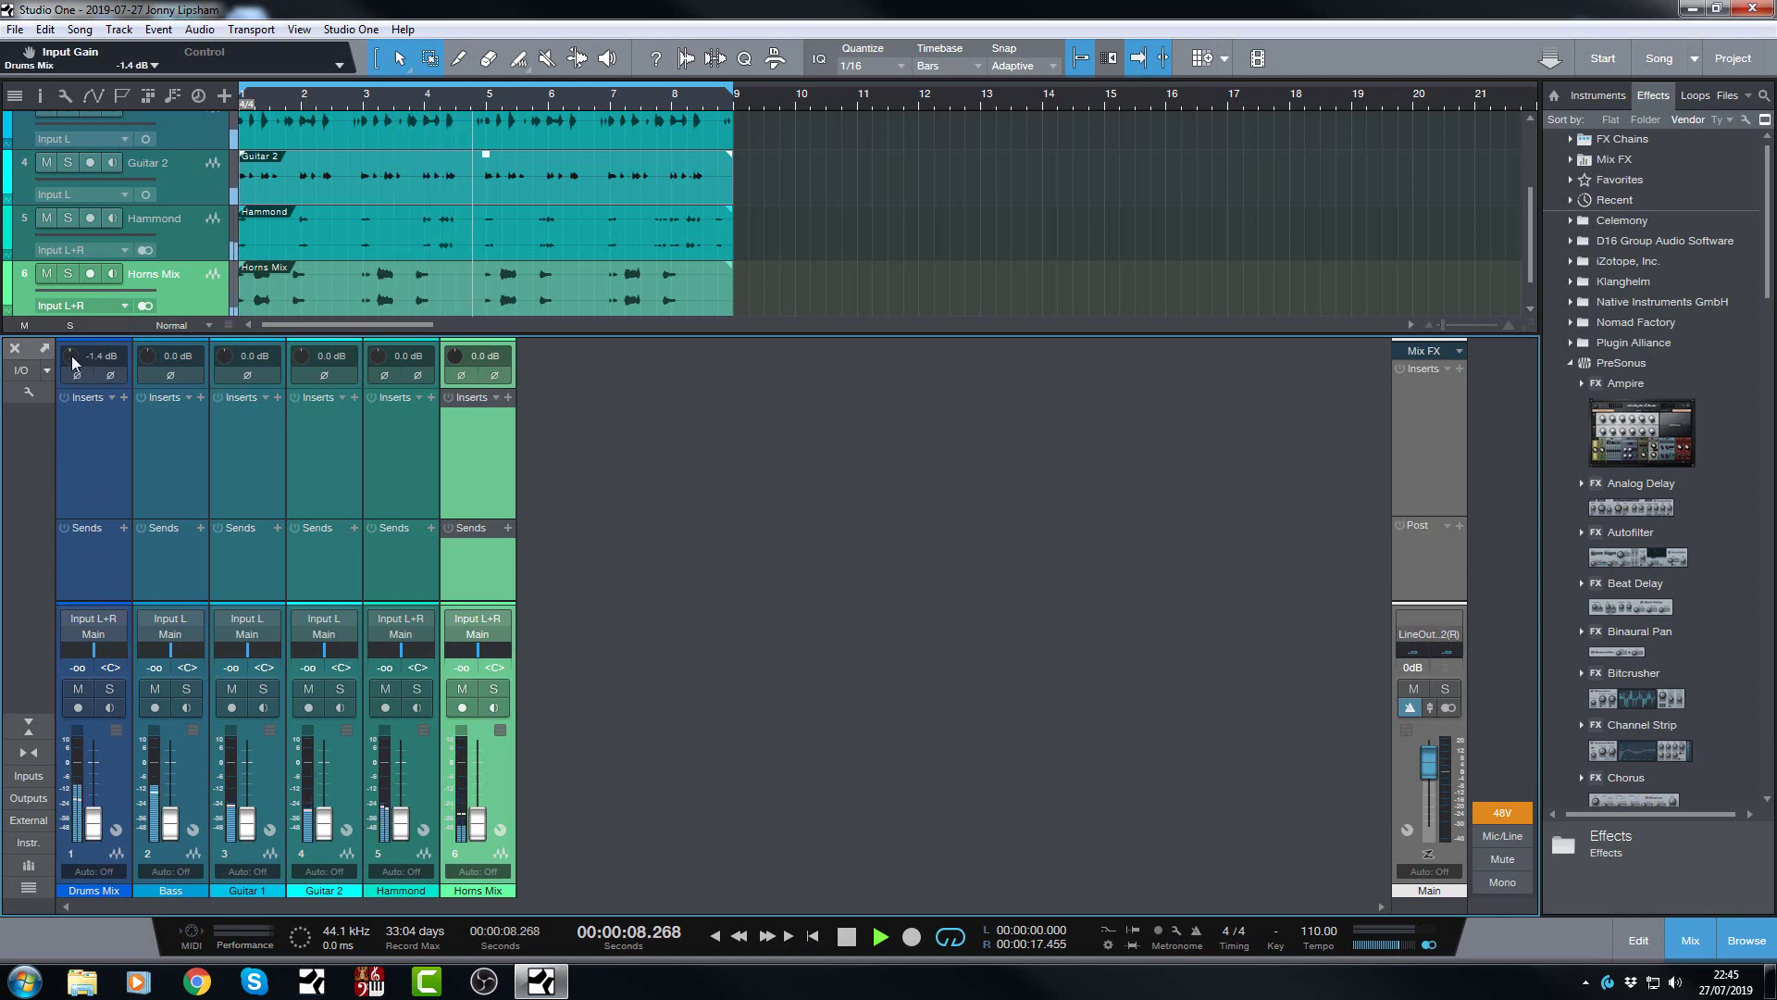
{"action": "scroll", "coordinate": [70, 356], "scroll_direction": "down", "scroll_amount": 10}
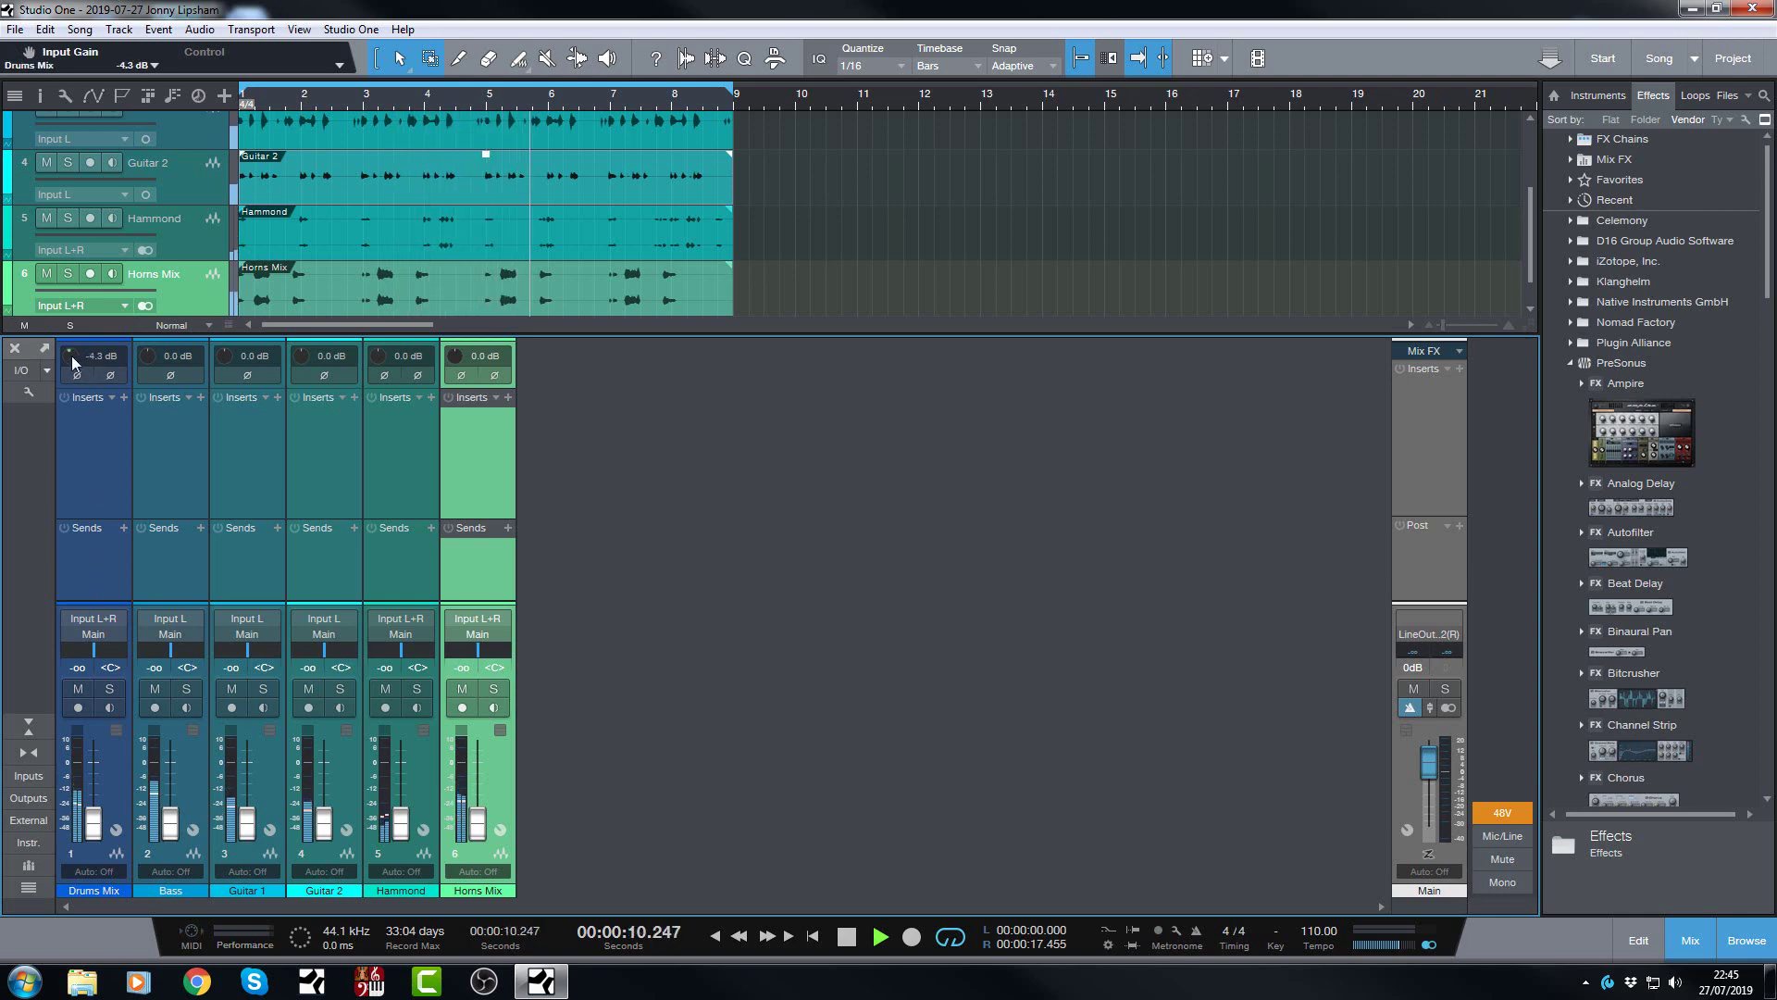
{"action": "scroll", "coordinate": [71, 356], "scroll_direction": "down", "scroll_amount": 2}
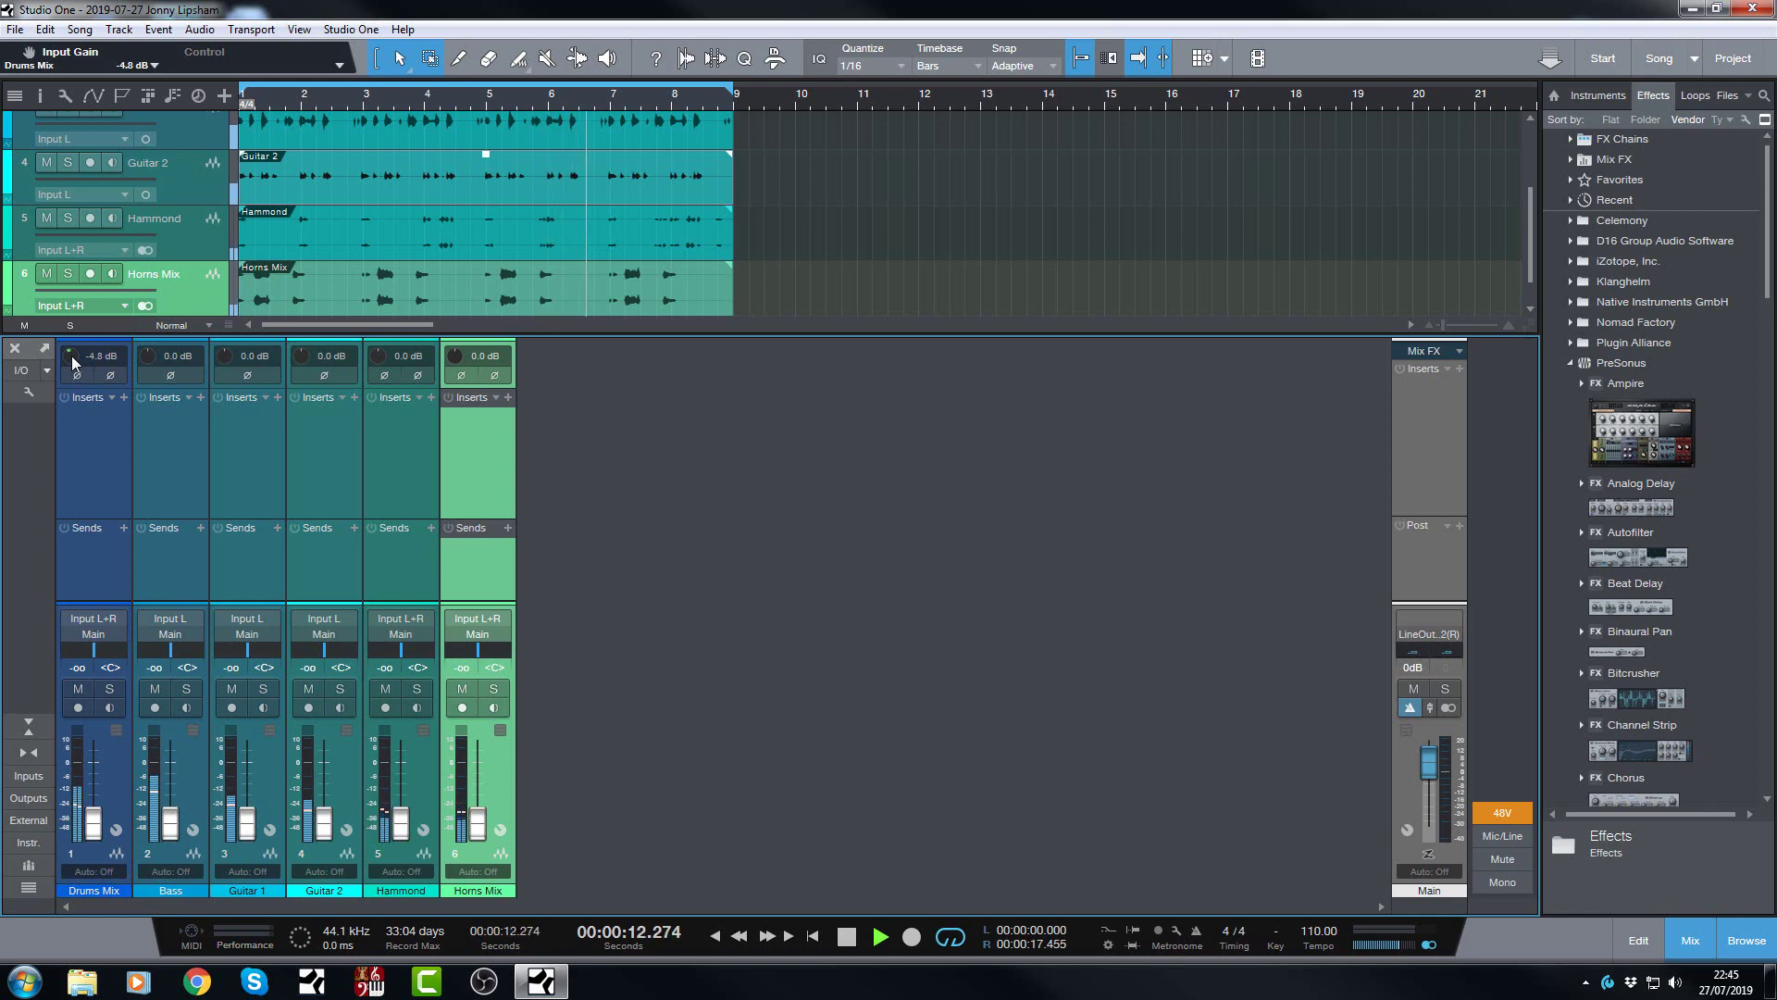
{"action": "scroll", "coordinate": [71, 356], "scroll_direction": "down", "scroll_amount": 3}
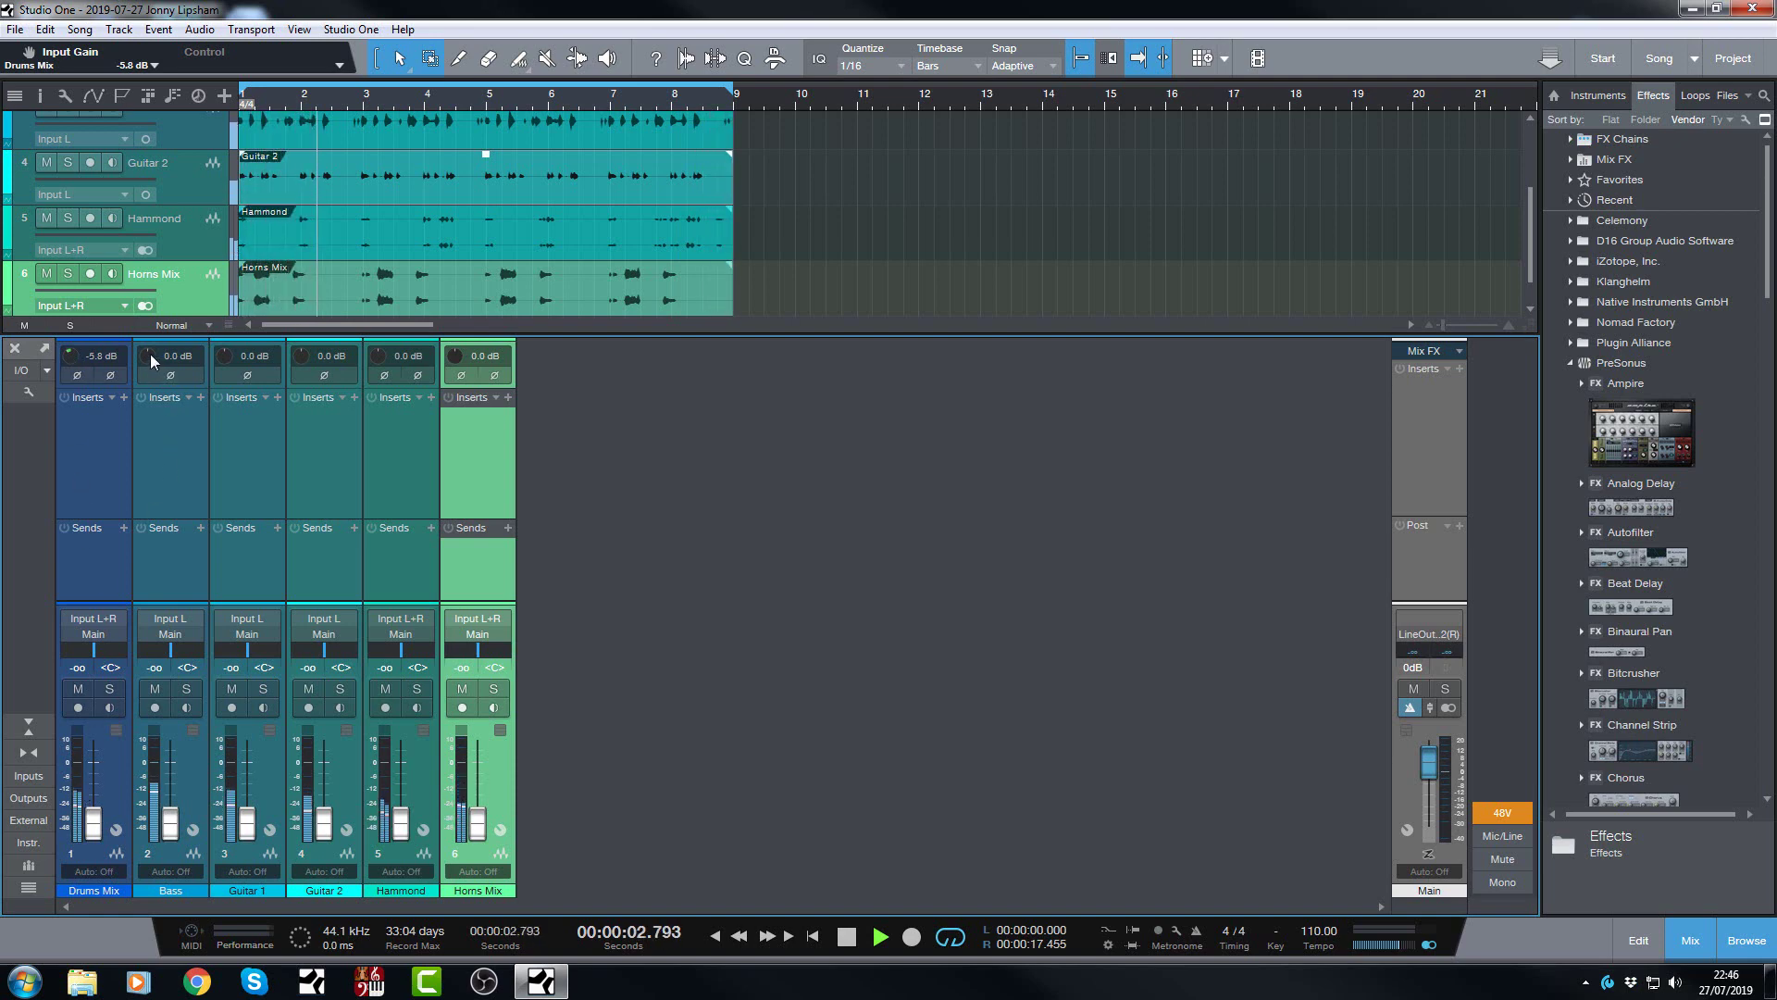
{"action": "scroll", "coordinate": [150, 354], "scroll_direction": "down", "scroll_amount": 4}
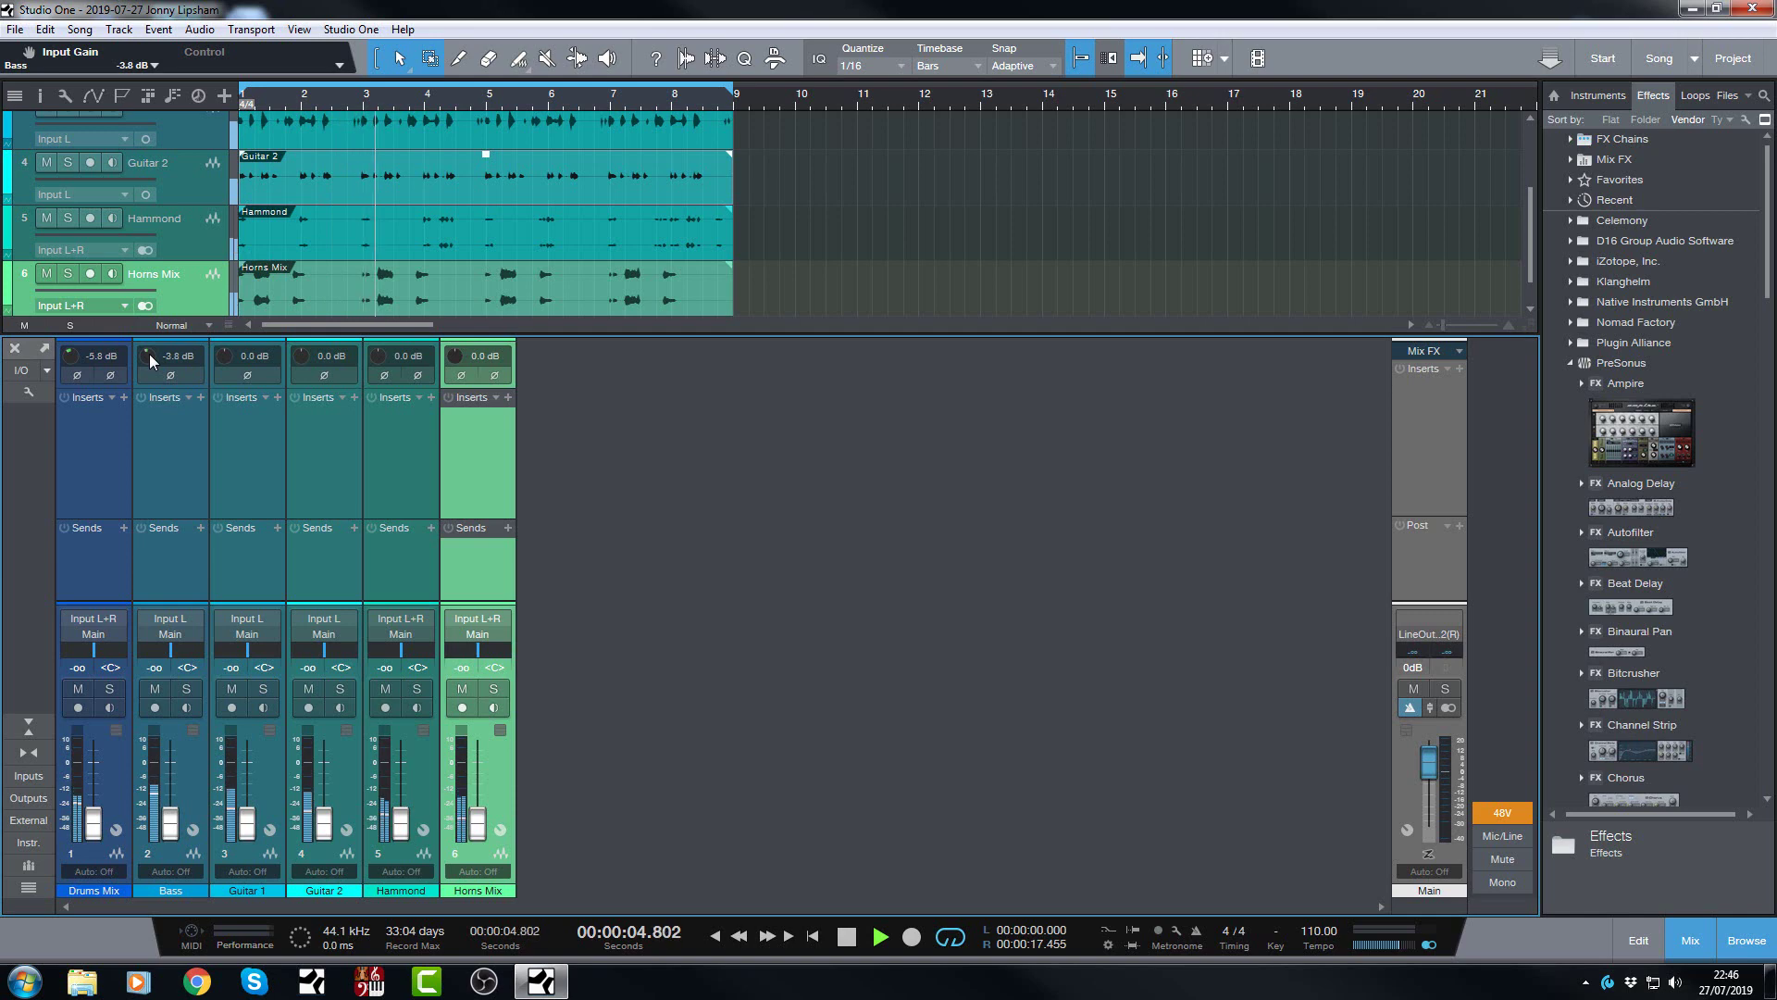
{"action": "scroll", "coordinate": [149, 354], "scroll_direction": "down", "scroll_amount": 2}
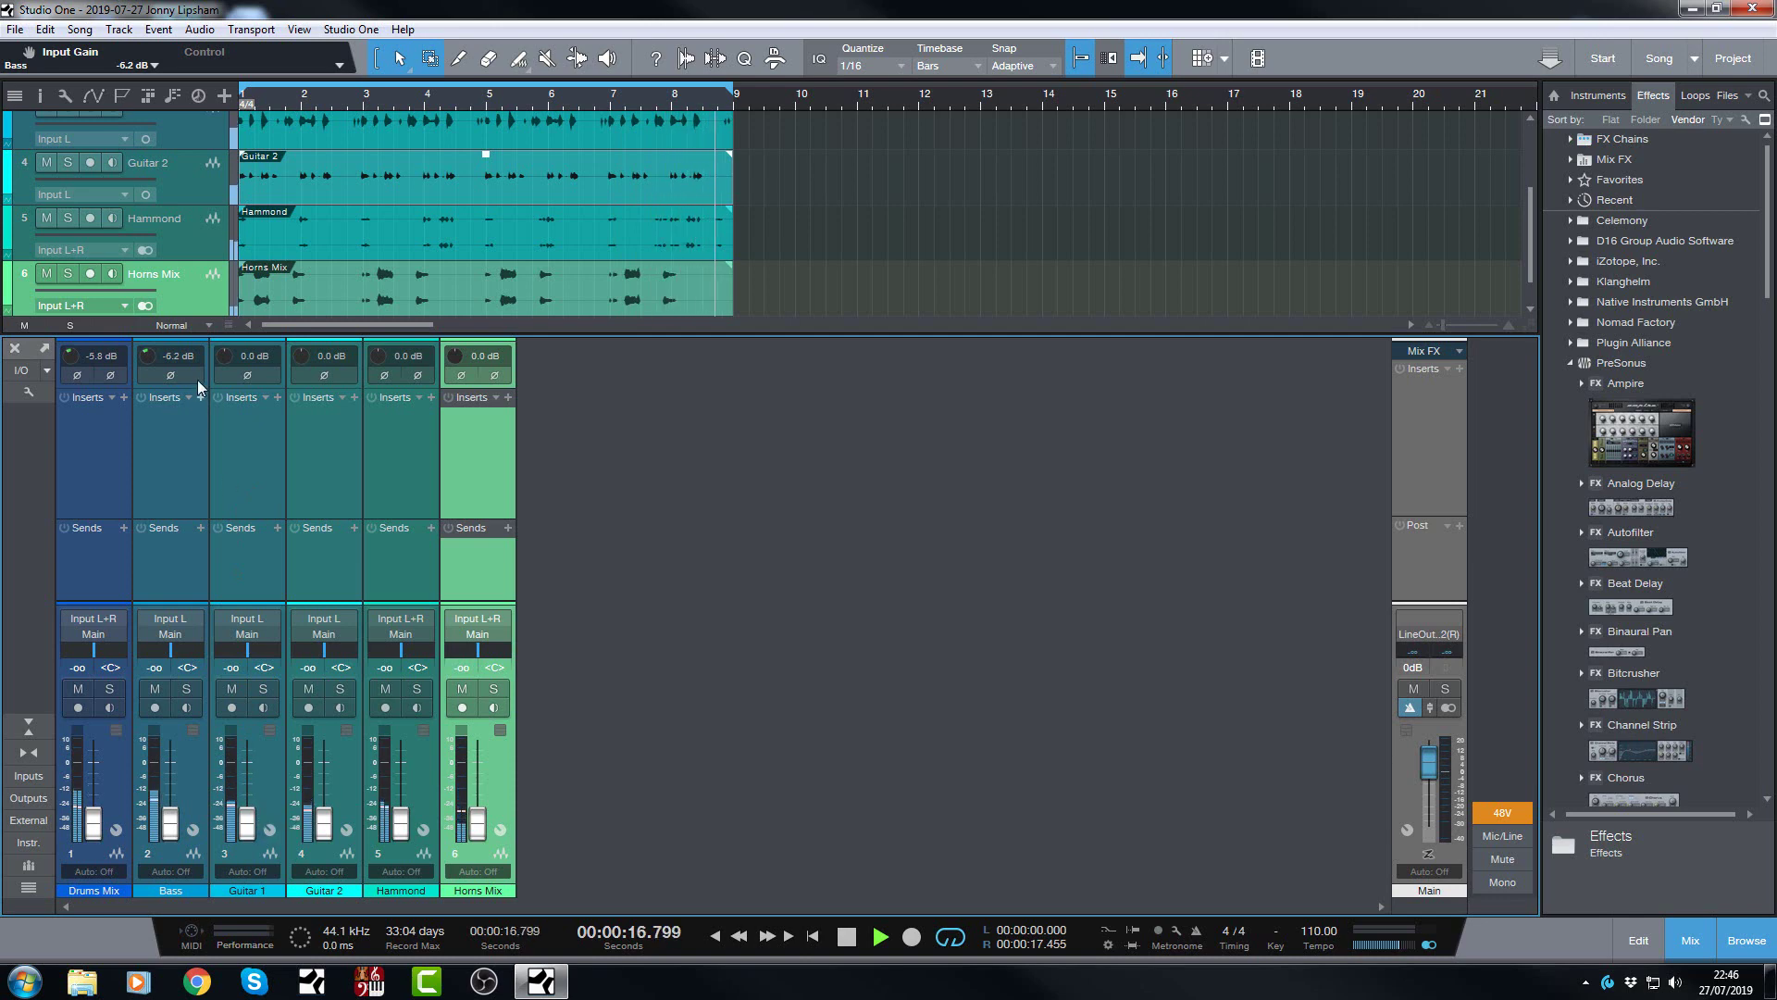
{"action": "scroll", "coordinate": [221, 356], "scroll_direction": "down", "scroll_amount": 2}
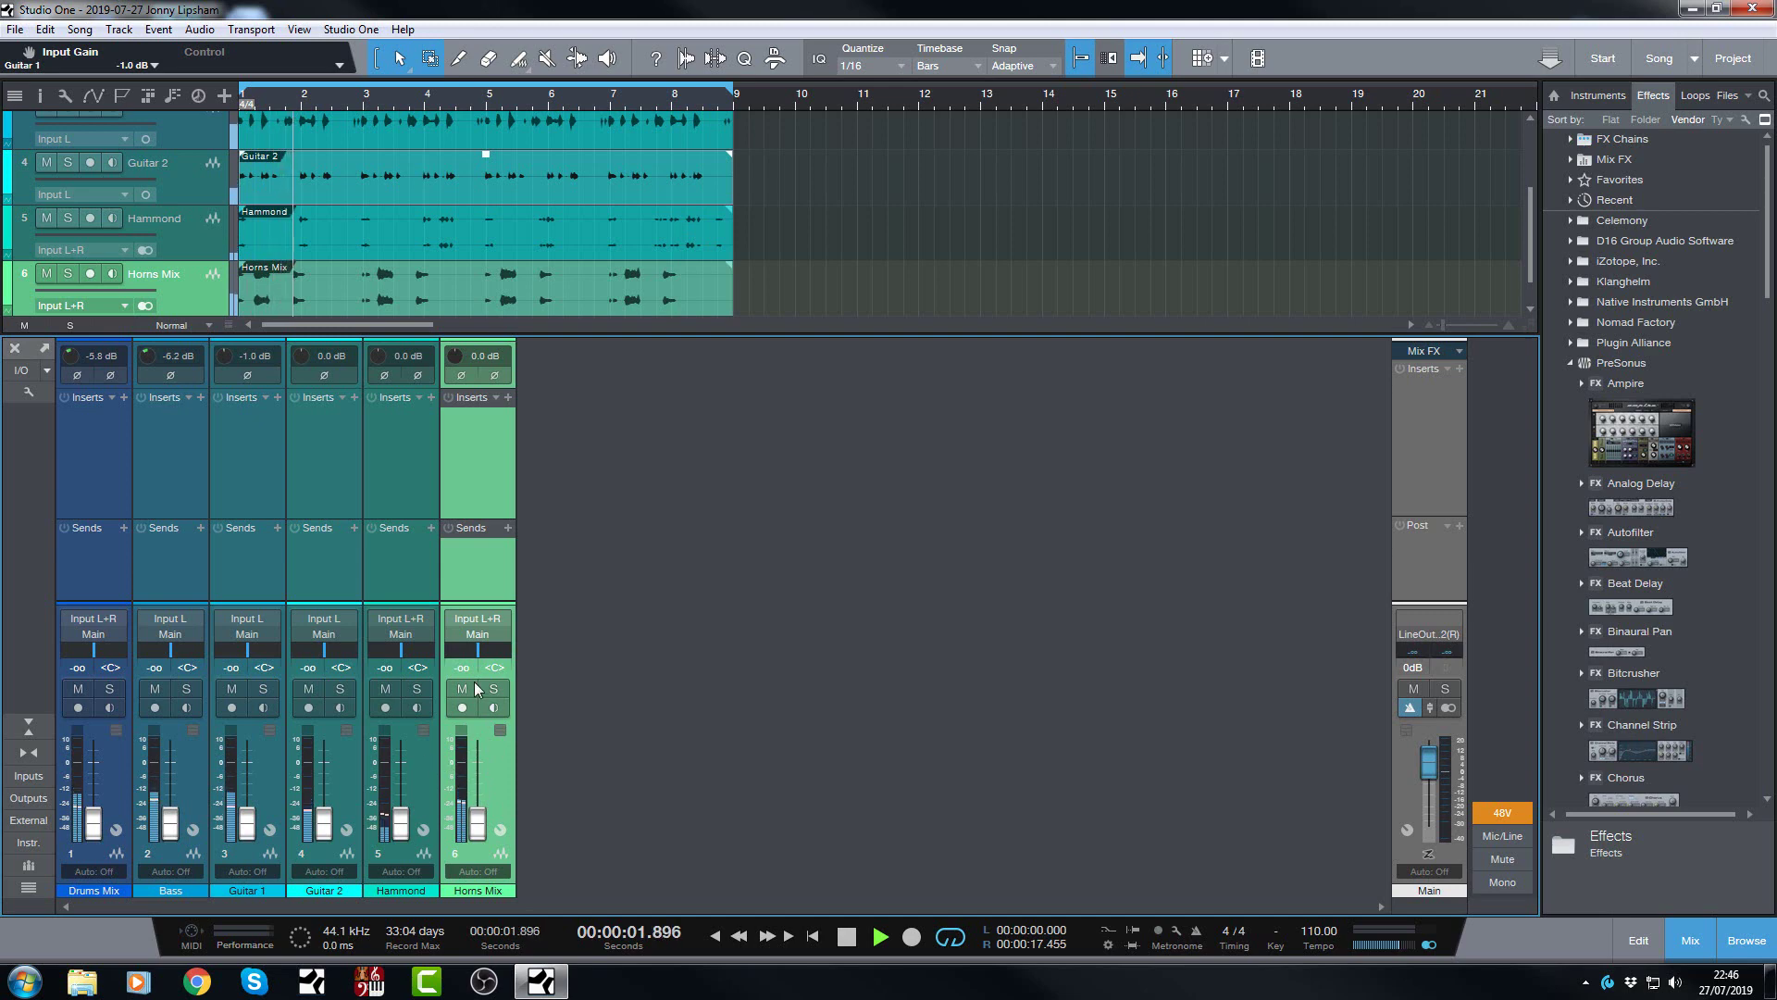
{"action": "scroll", "coordinate": [458, 356], "scroll_direction": "down", "scroll_amount": 1}
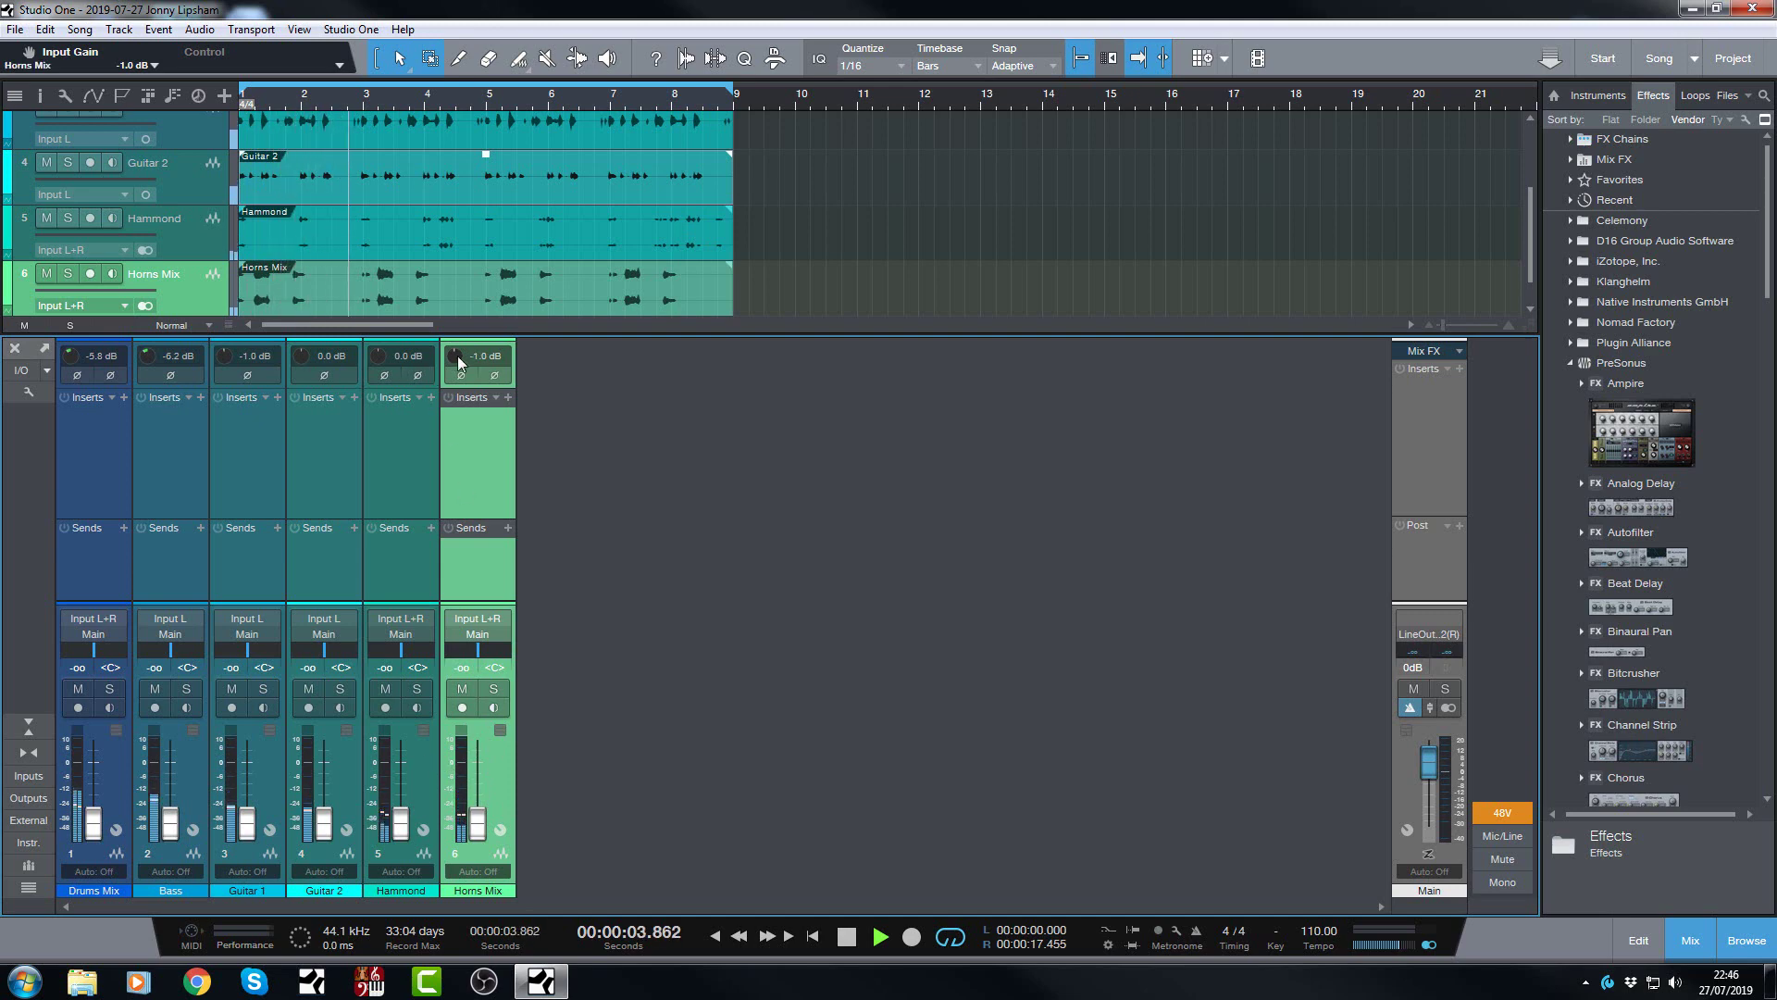
{"action": "scroll", "coordinate": [456, 356], "scroll_direction": "down", "scroll_amount": 5}
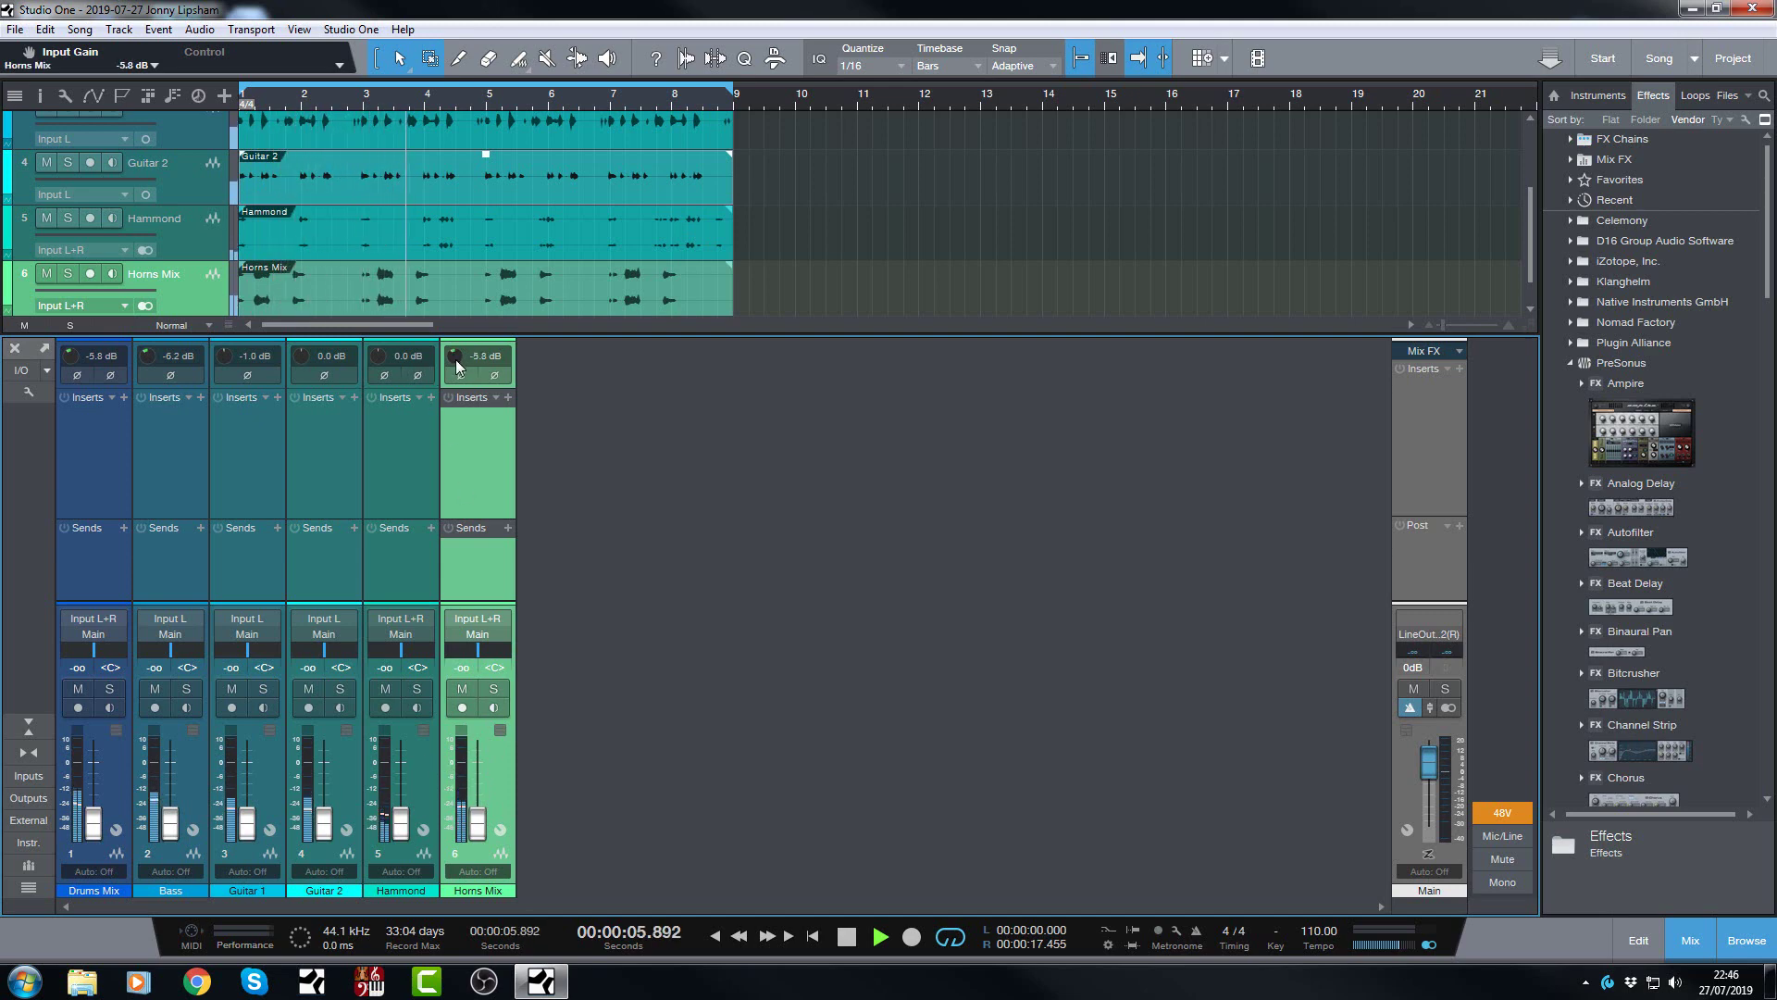
{"action": "scroll", "coordinate": [457, 360], "scroll_direction": "down", "scroll_amount": 1}
{"action": "scroll", "coordinate": [456, 360], "scroll_direction": "down", "scroll_amount": 2}
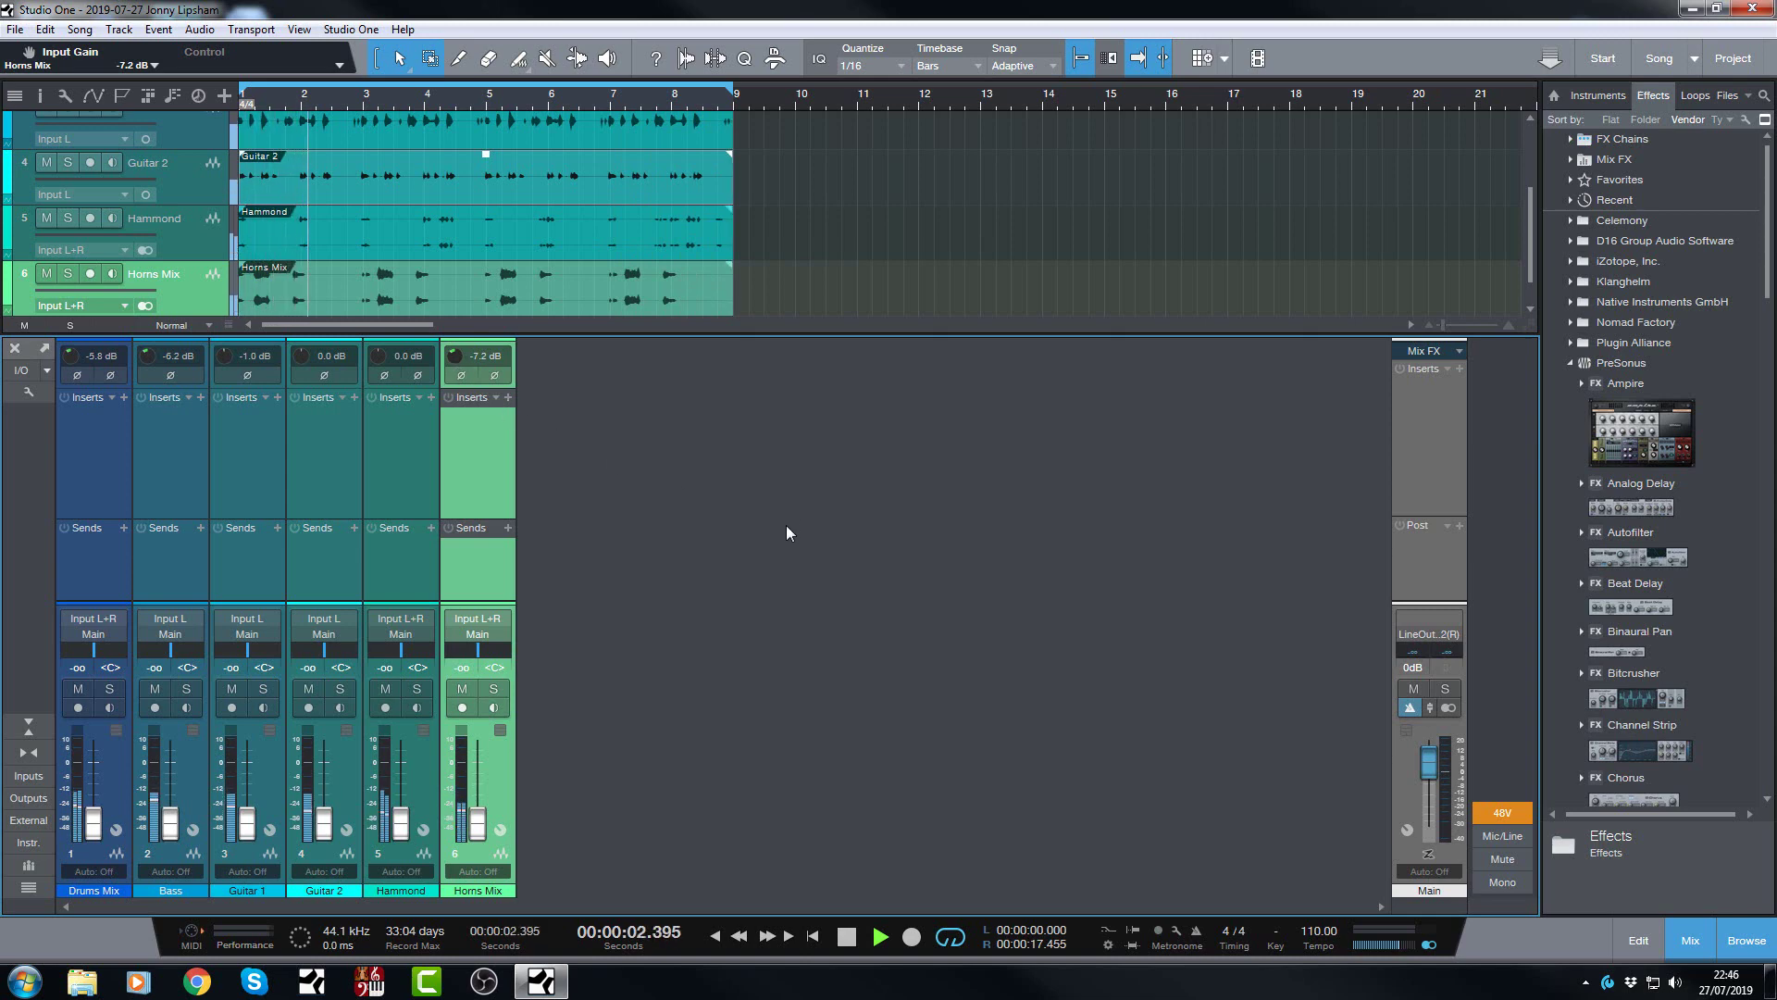
Step: Stop the transport so the song position returns to zero
{"action": "key", "text": "space"}
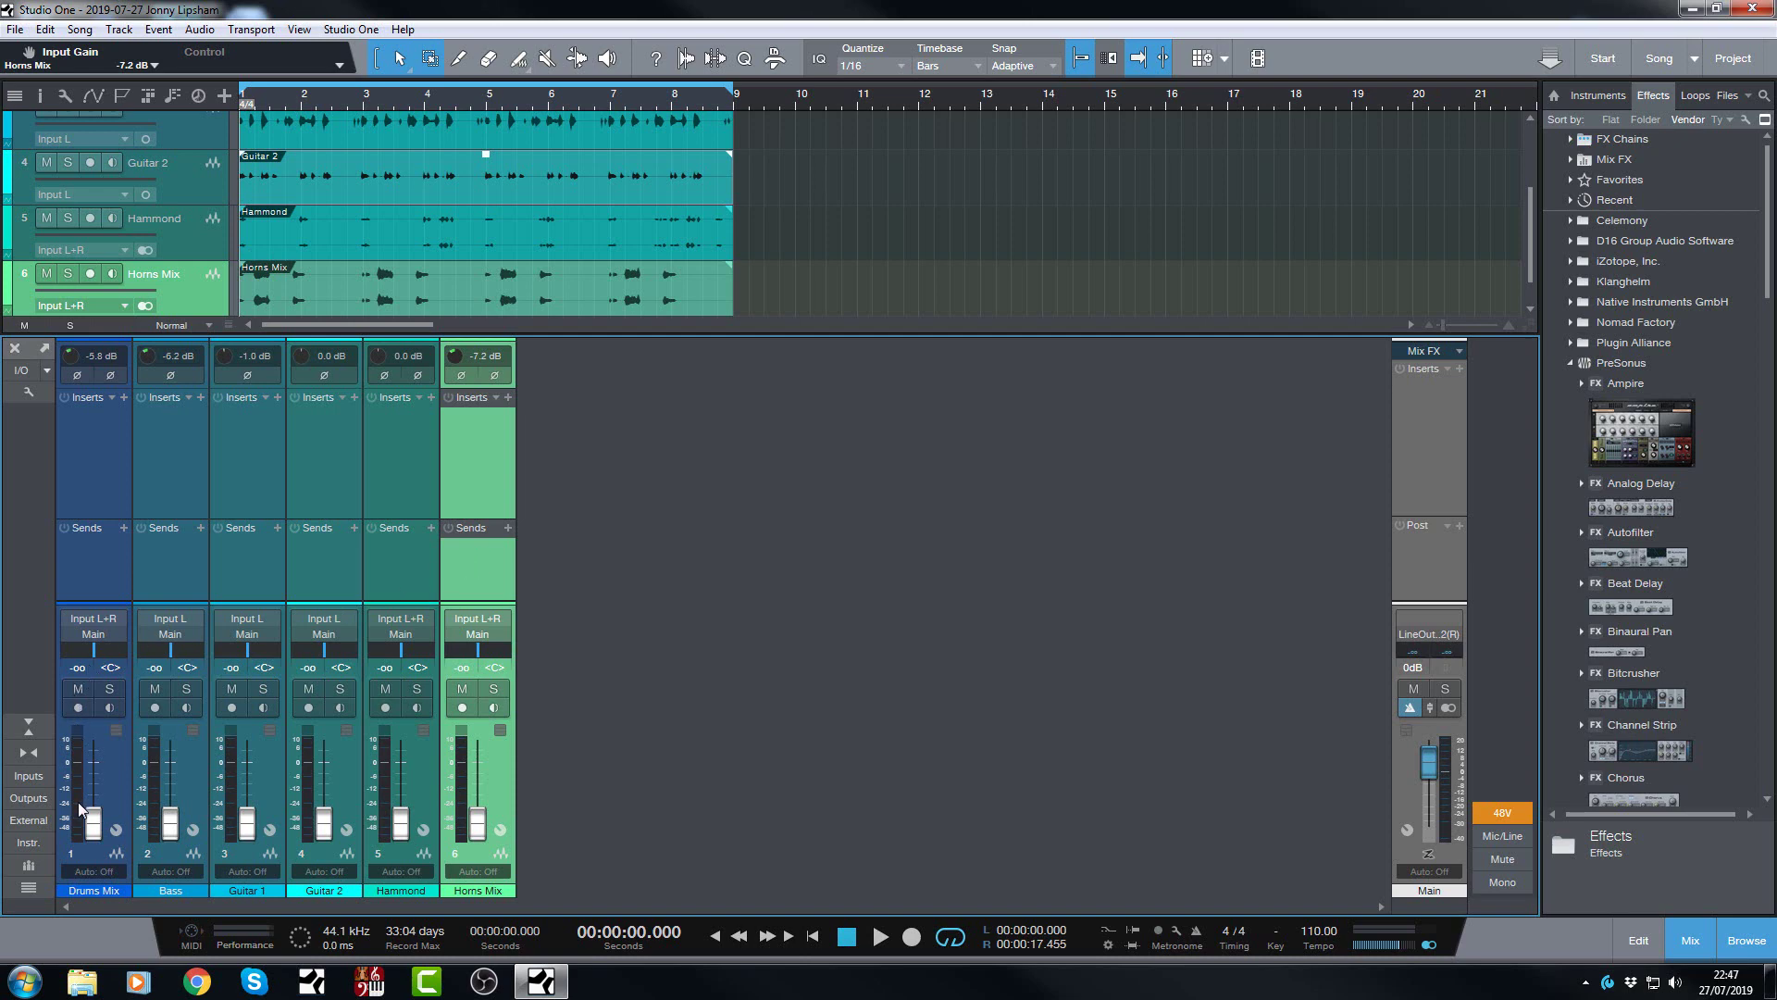
Step: Select all six channels from Drums Mix to Horns Mix and reset their faders from -oo to 0 dB
{"action": "left_click", "coordinate": [96, 490]}
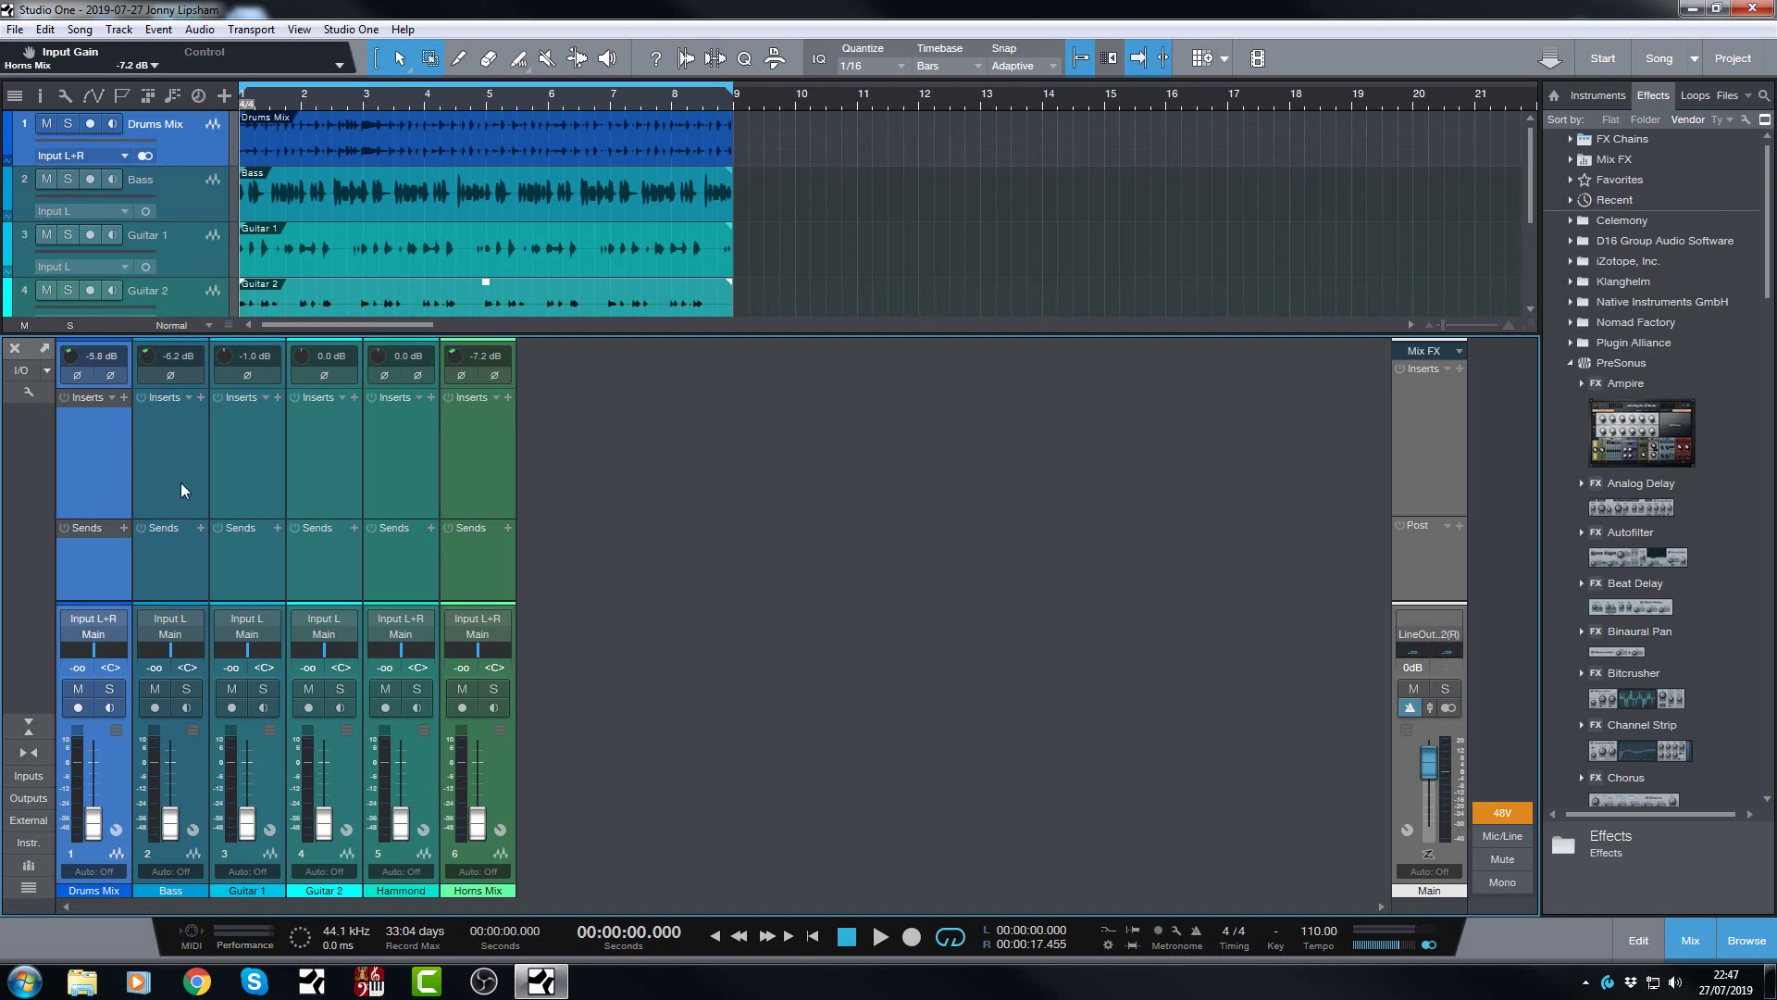
{"action": "left_click", "coordinate": [479, 484], "text": "shift"}
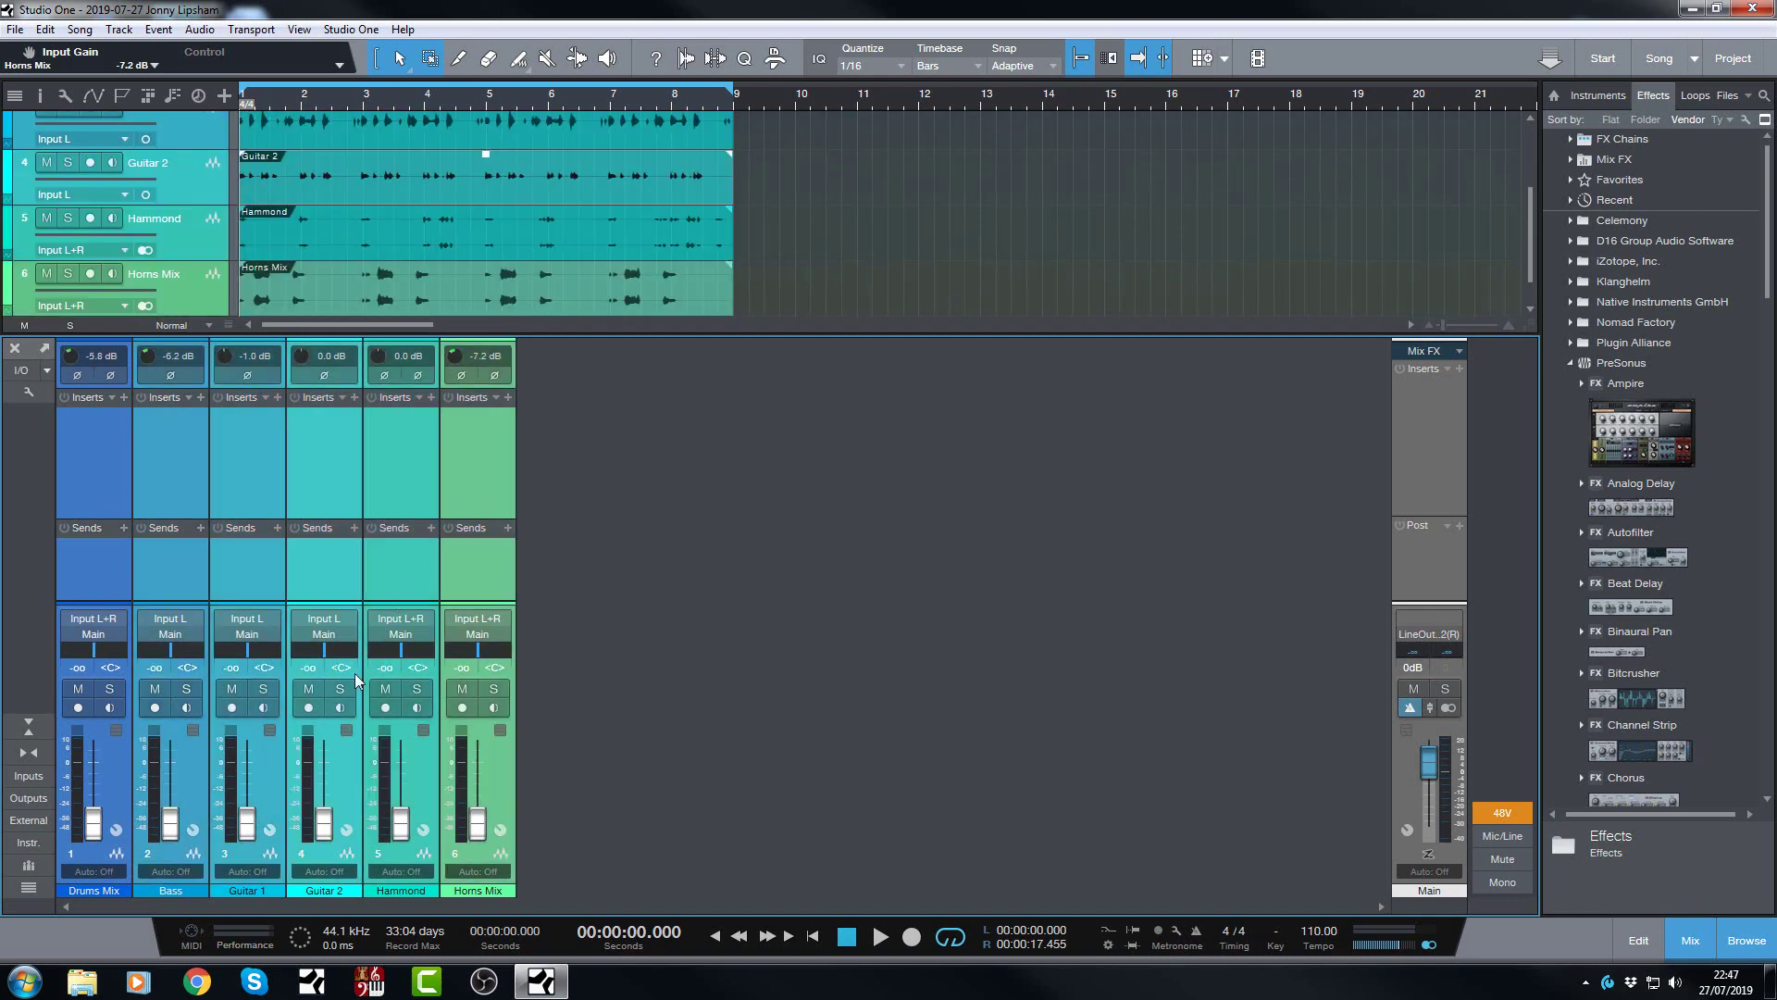
{"action": "left_click", "coordinate": [93, 821], "text": "alt"}
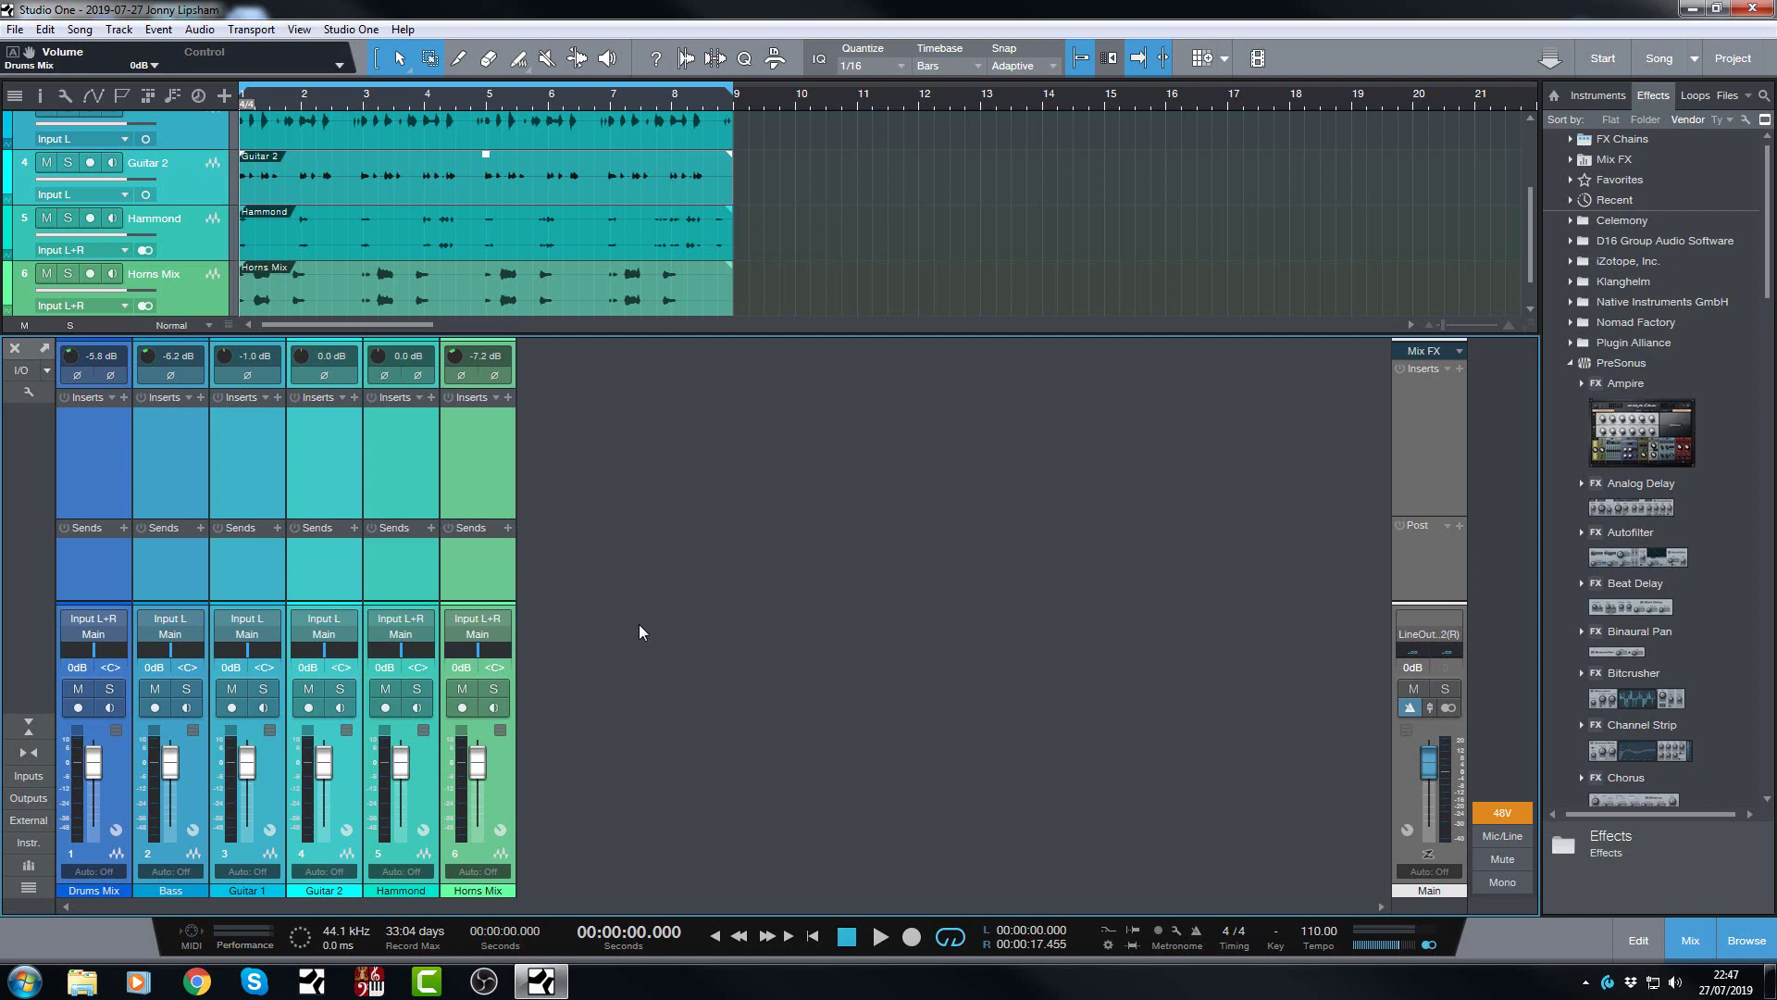
{"action": "key", "text": "space"}
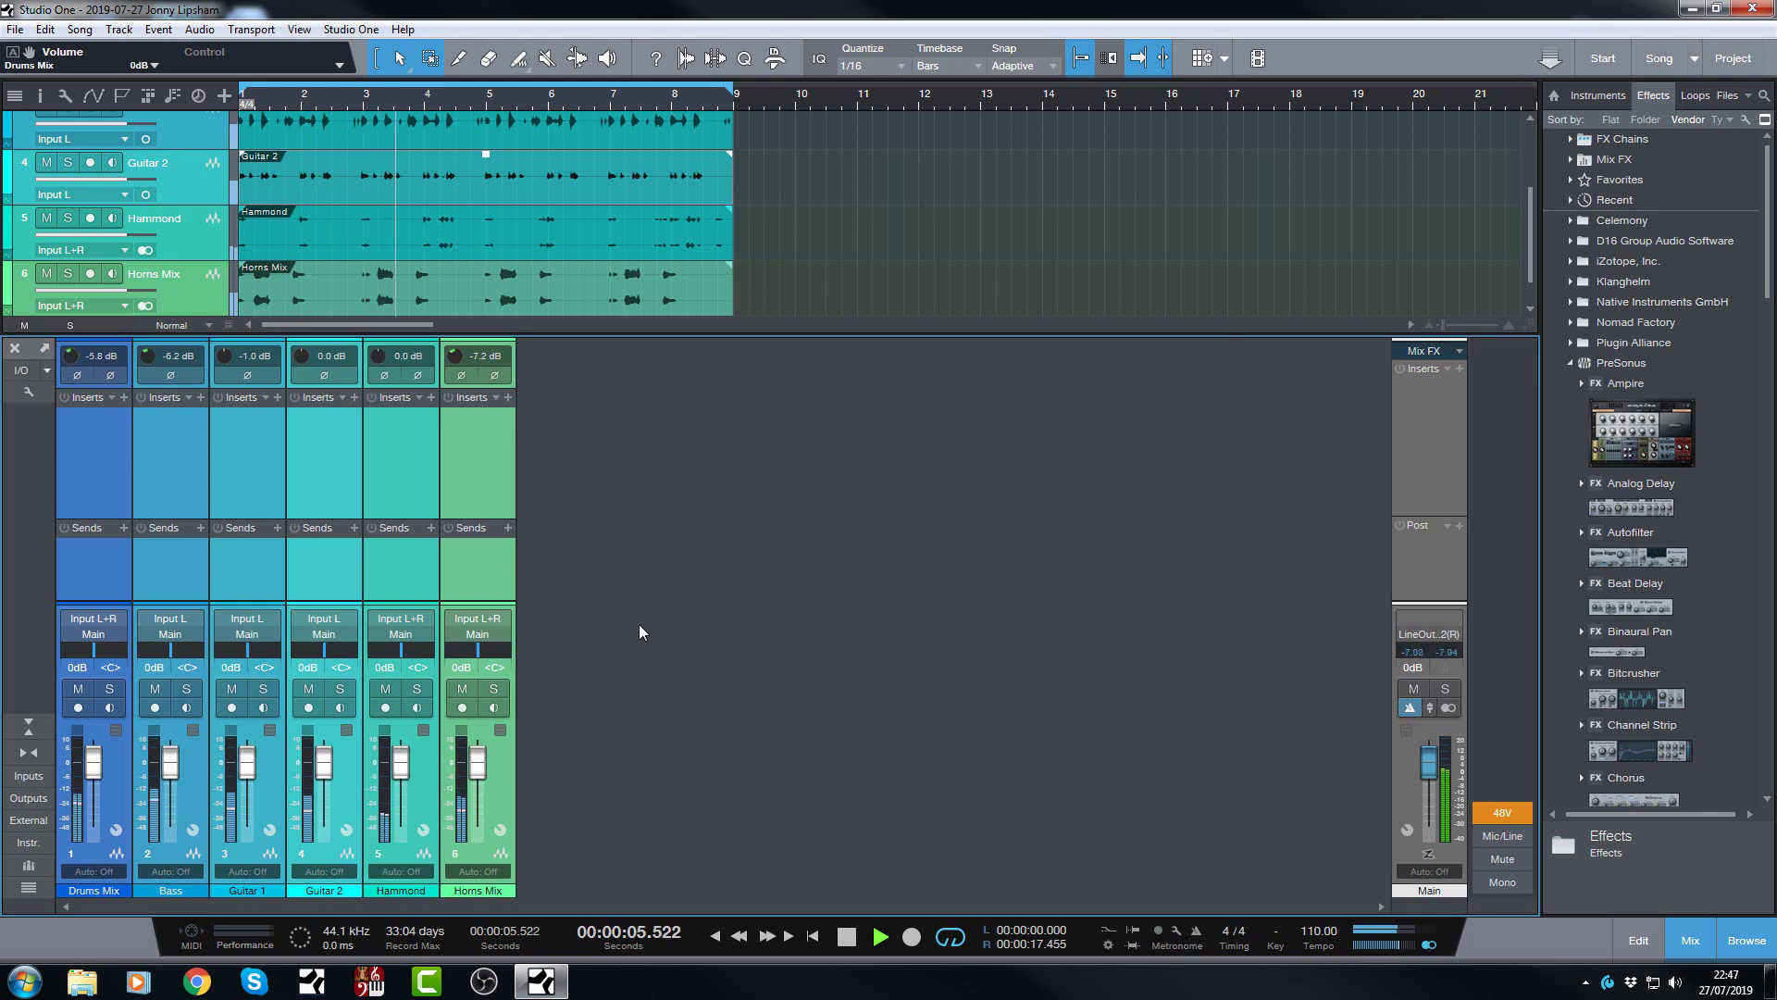
{"action": "key", "text": "space"}
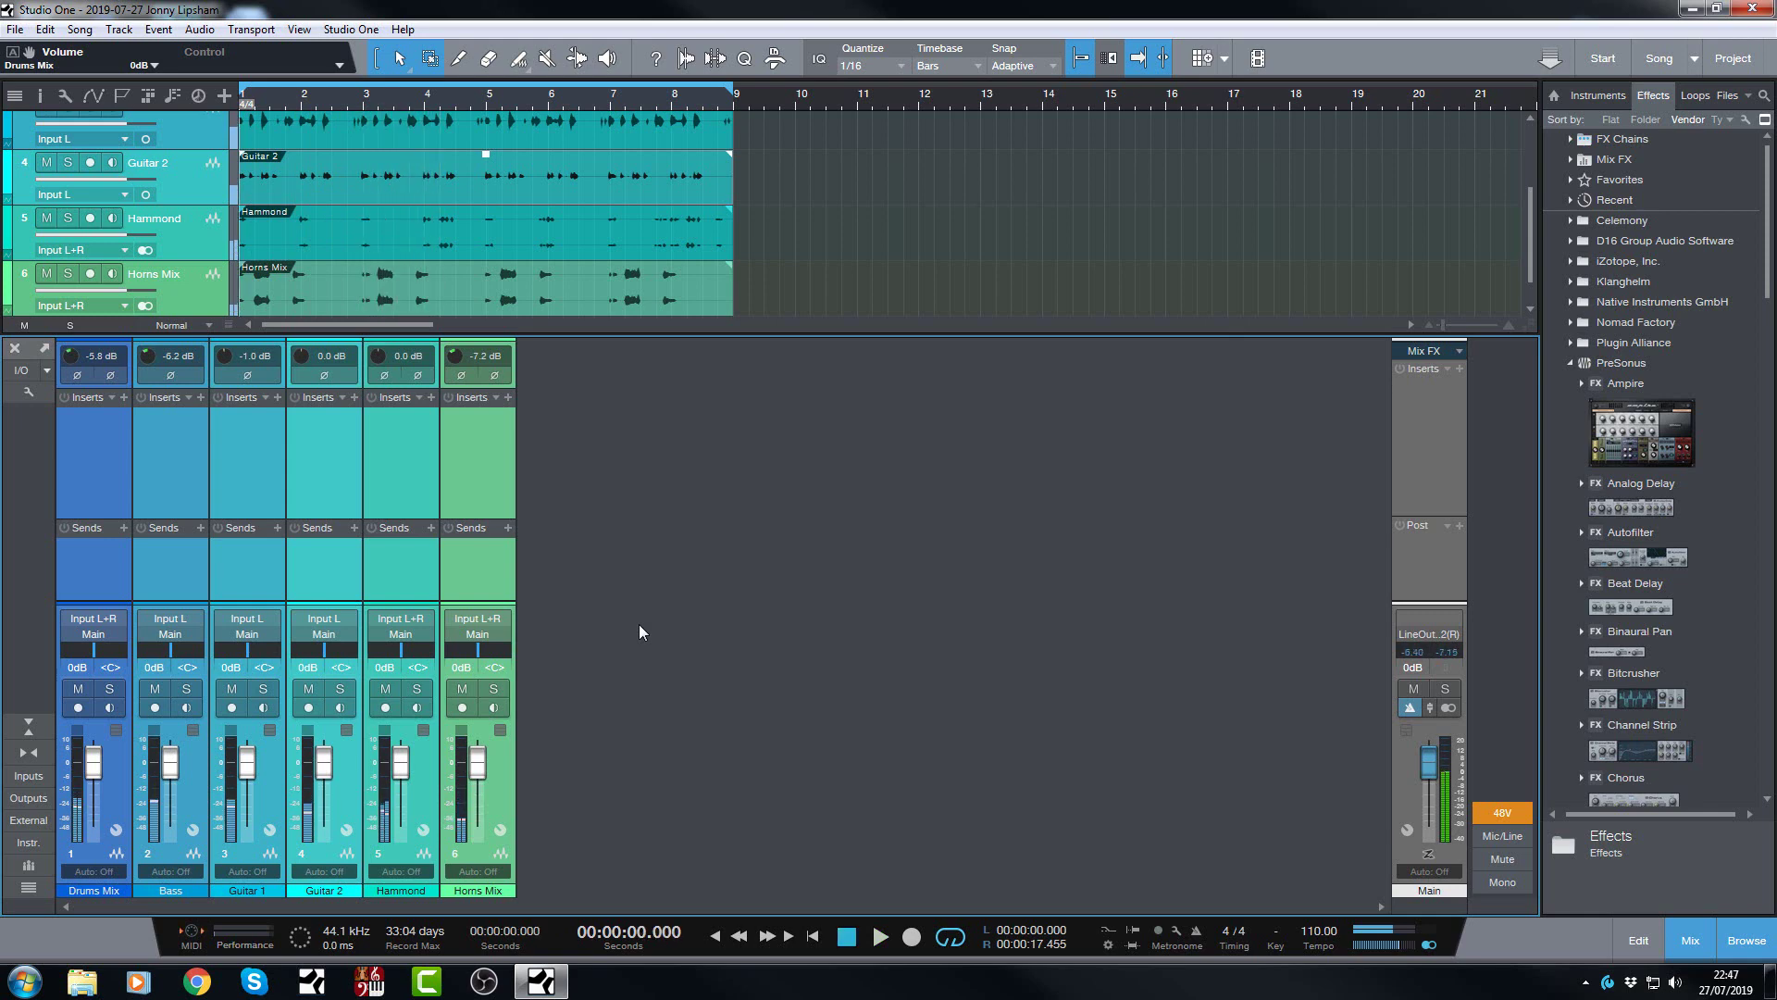